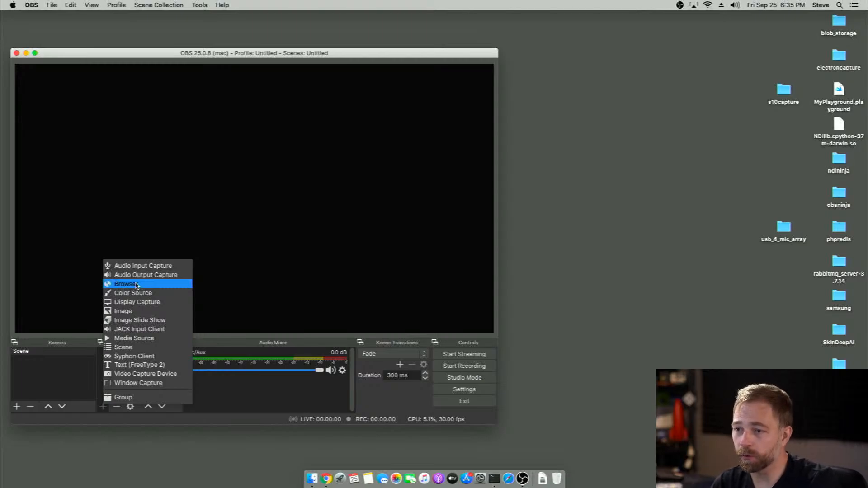
left_click(522, 310)
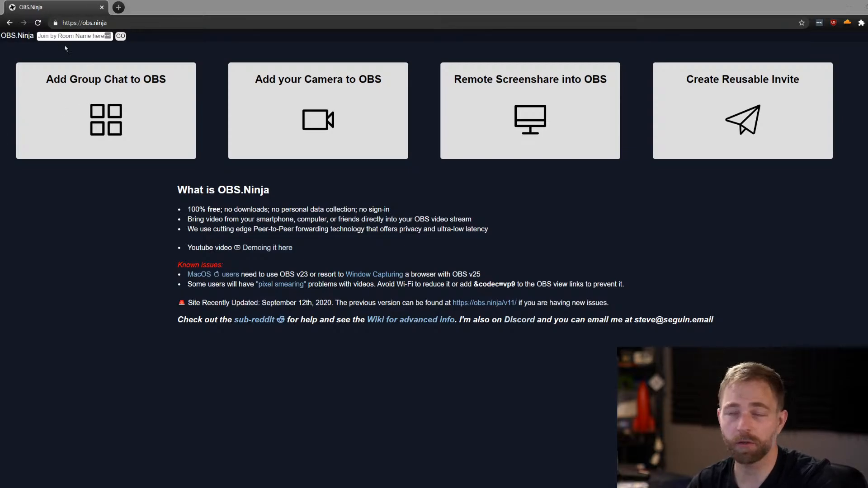
left_click(111, 23)
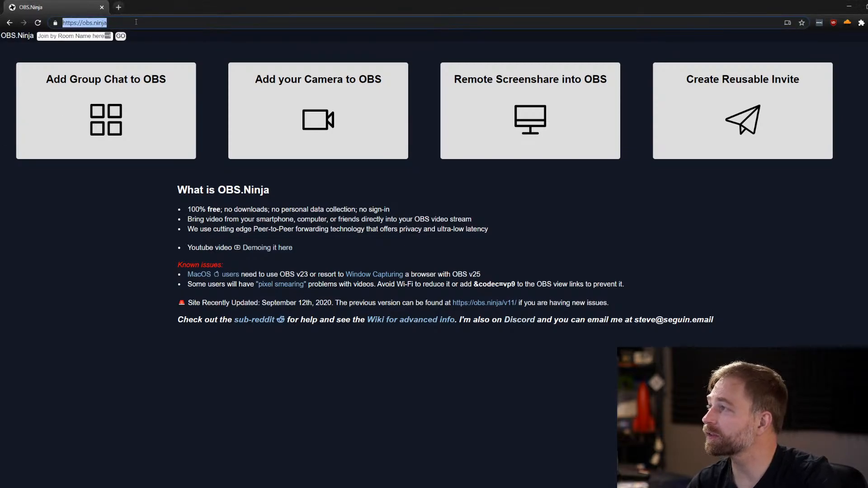
left_click(137, 21)
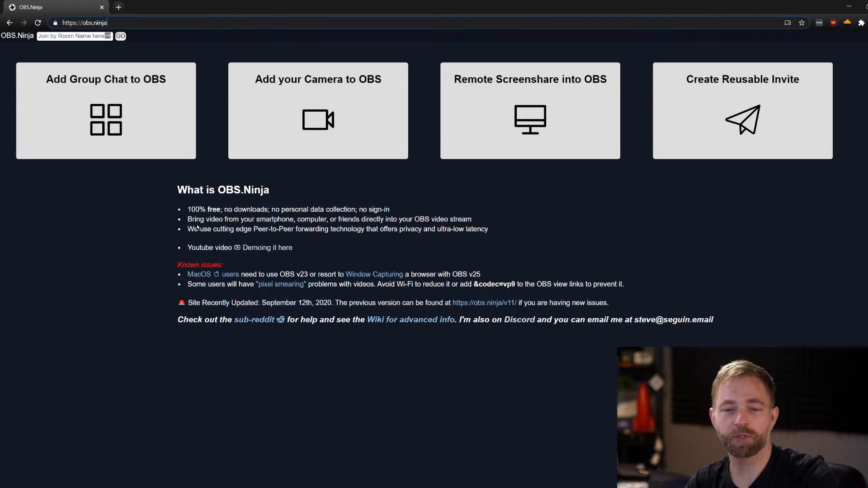
Start a Remote Screenshare into OBS that shares the entire Screen 2 with audio
left_click(510, 139)
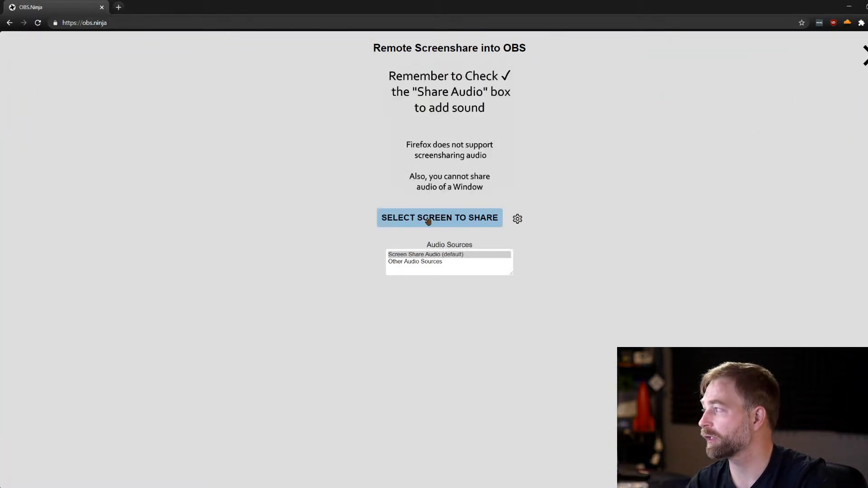
left_click(429, 219)
left_click(466, 157)
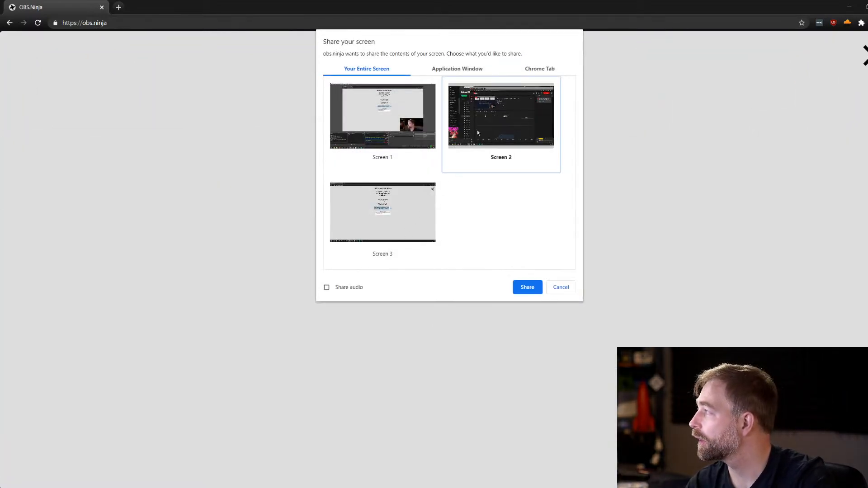
left_click(327, 287)
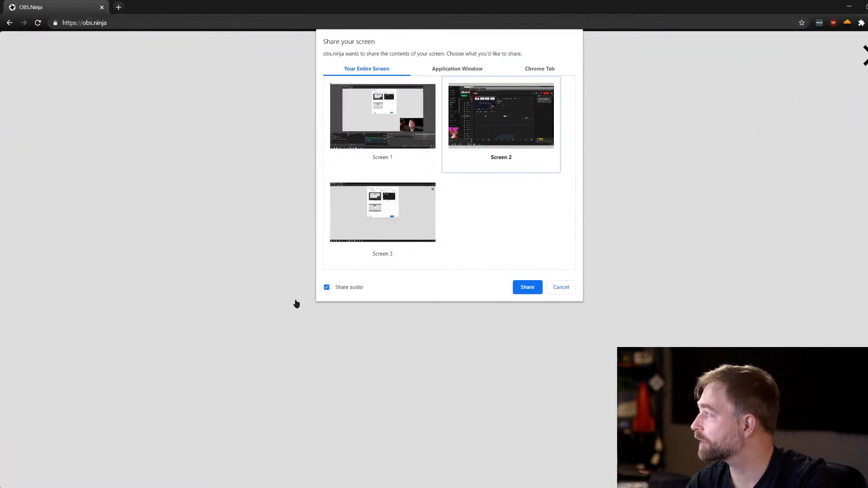
left_click(527, 289)
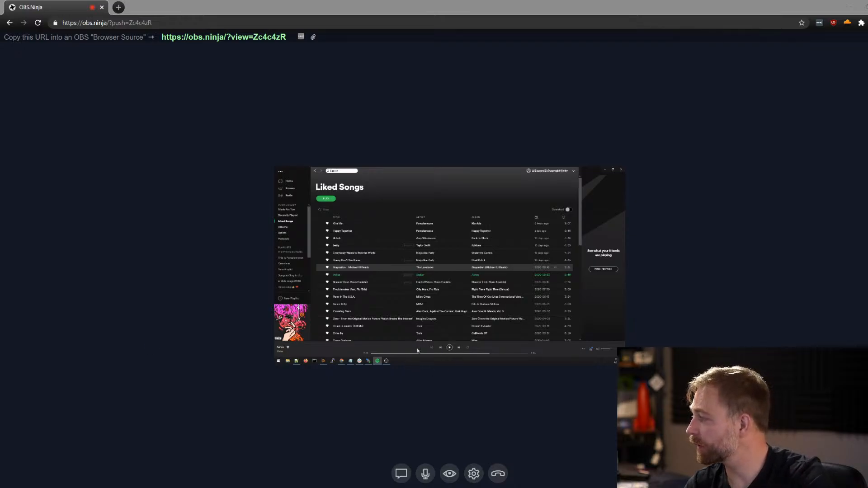
Copy the stream's view link and open it in a new tab to check the shared screen, closing that tab when done
left_click(450, 348)
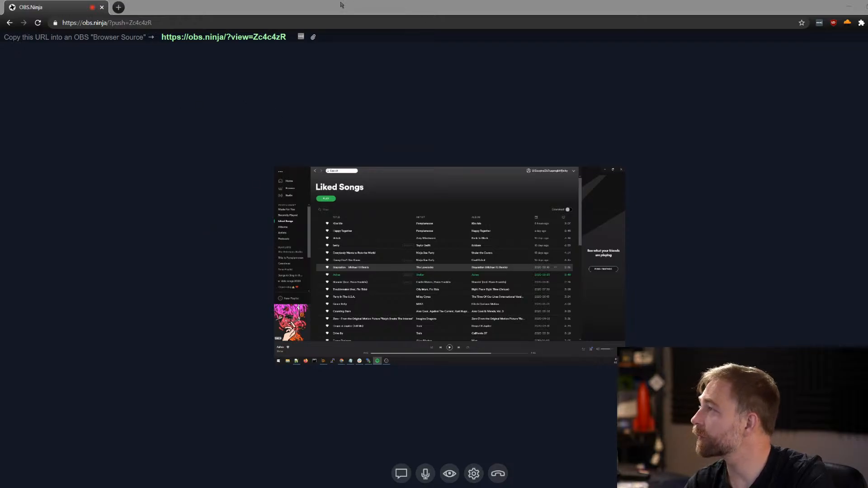
left_click(289, 7)
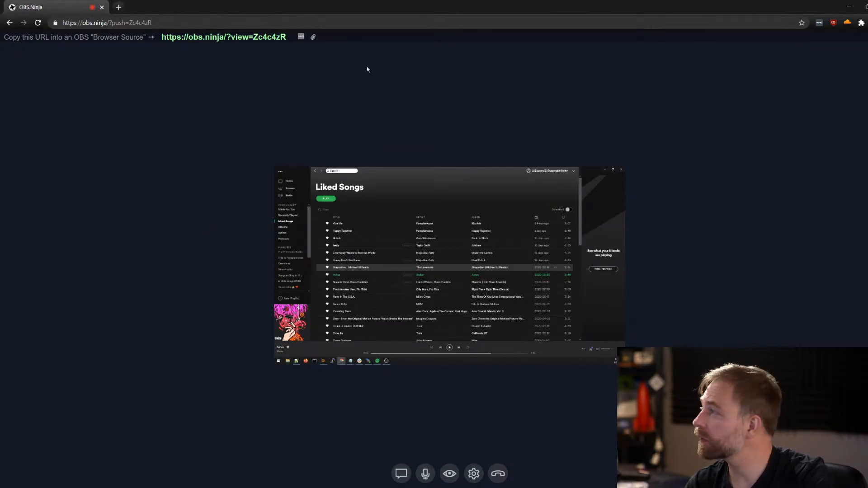
left_click(239, 37)
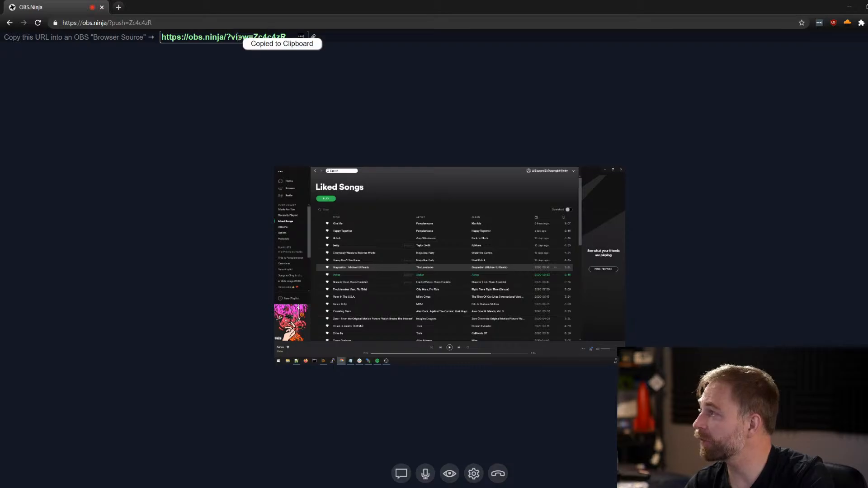
left_click(119, 8)
left_click(126, 19)
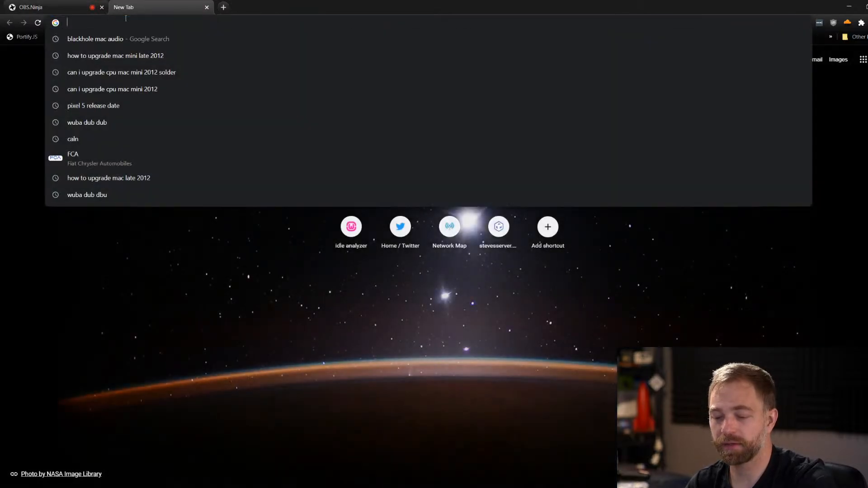
key("ctrl+v")
key("Return")
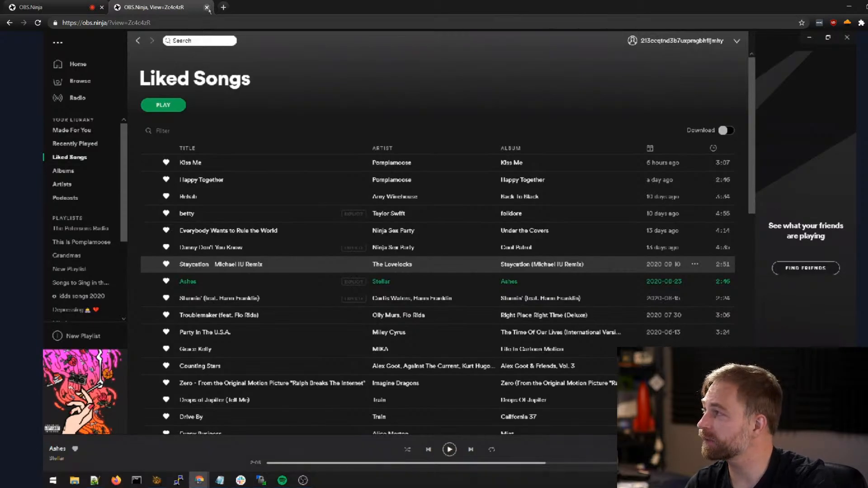
left_click(206, 8)
left_click(161, 23)
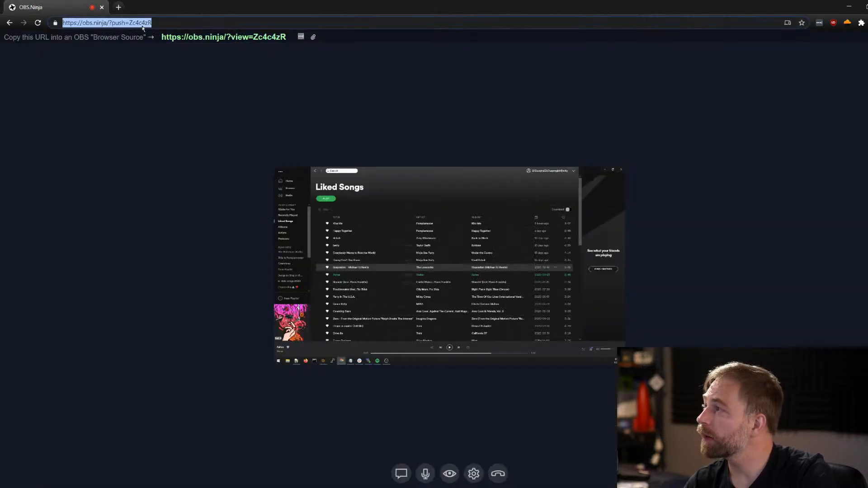
left_click_drag(125, 22, 180, 27)
double_click(142, 24)
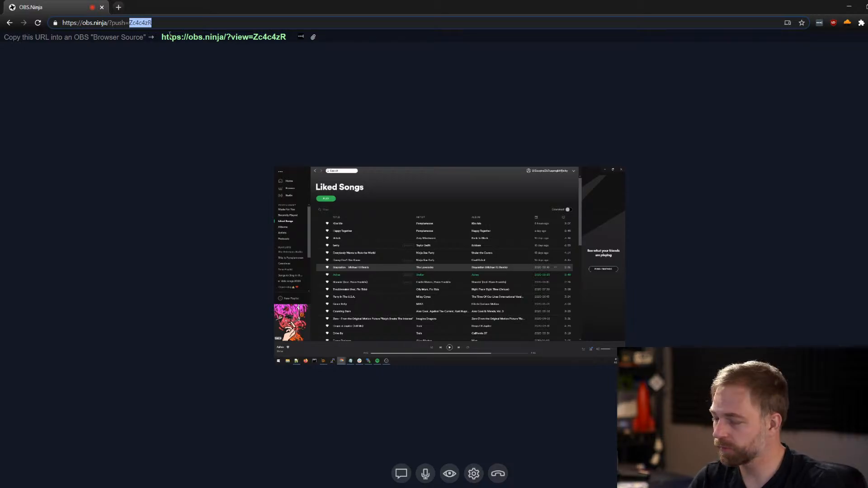
type("macM")
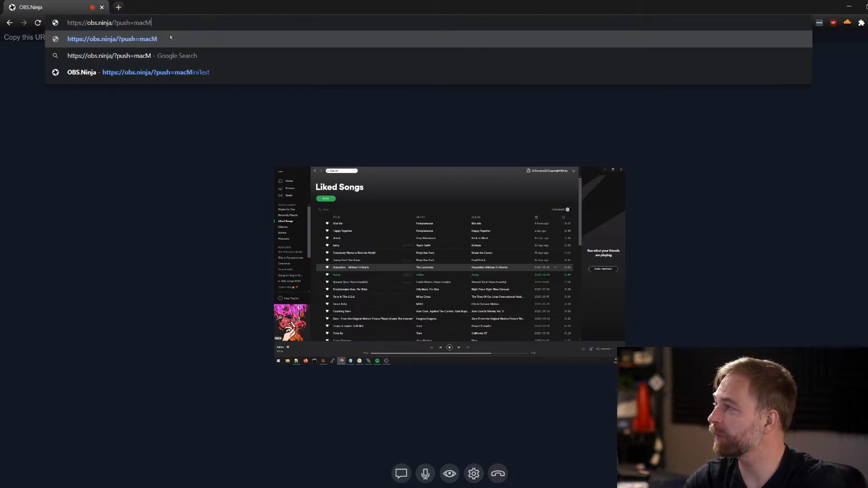
type("iniTest")
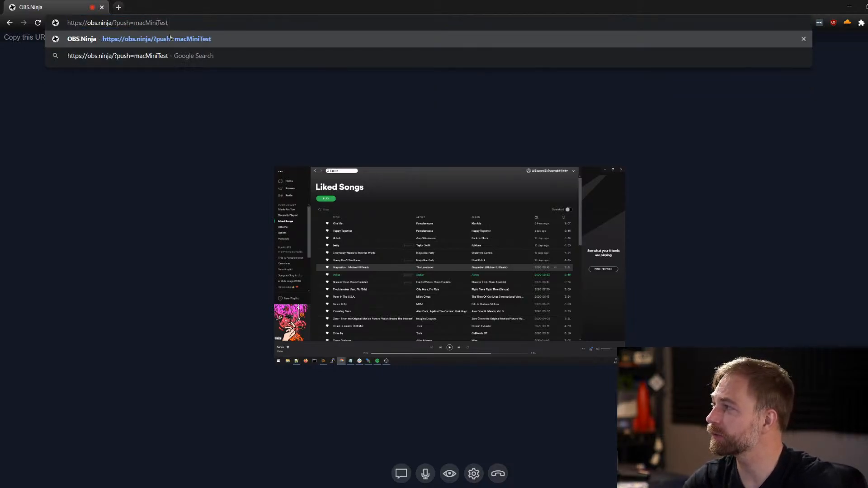
key("Return")
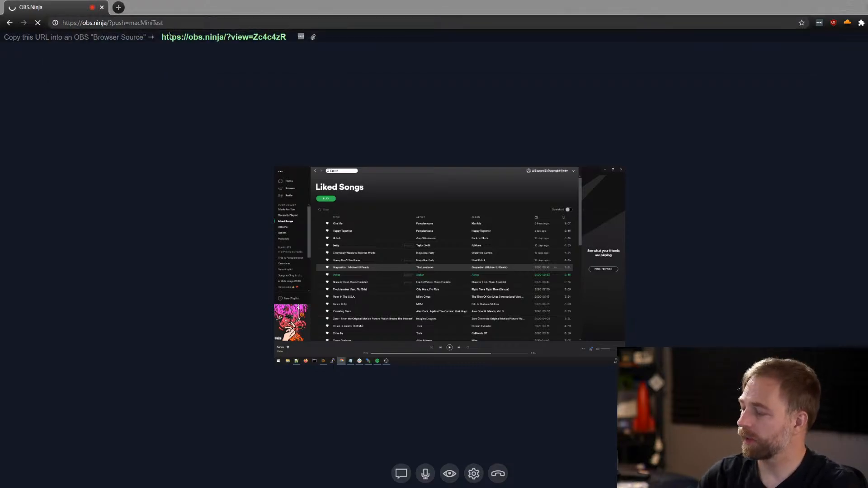
Share Screen 2 with audio again, this time under the macMiniTest stream ID
left_click(496, 120)
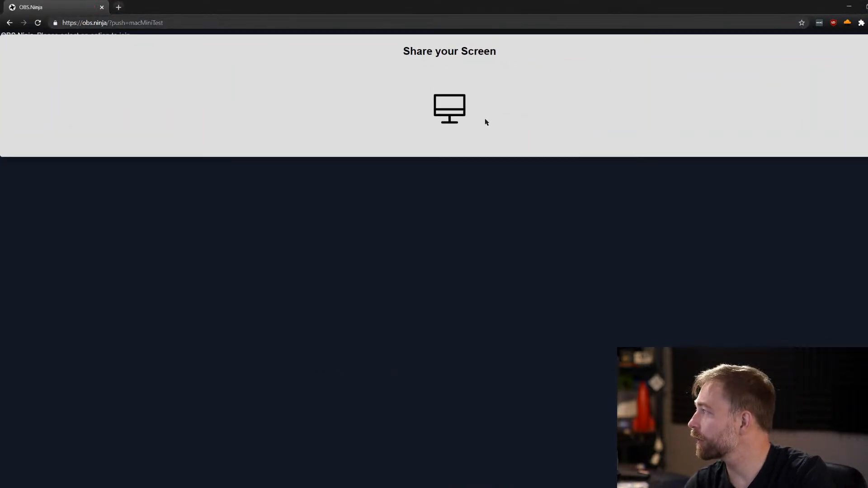
left_click(446, 219)
left_click(475, 136)
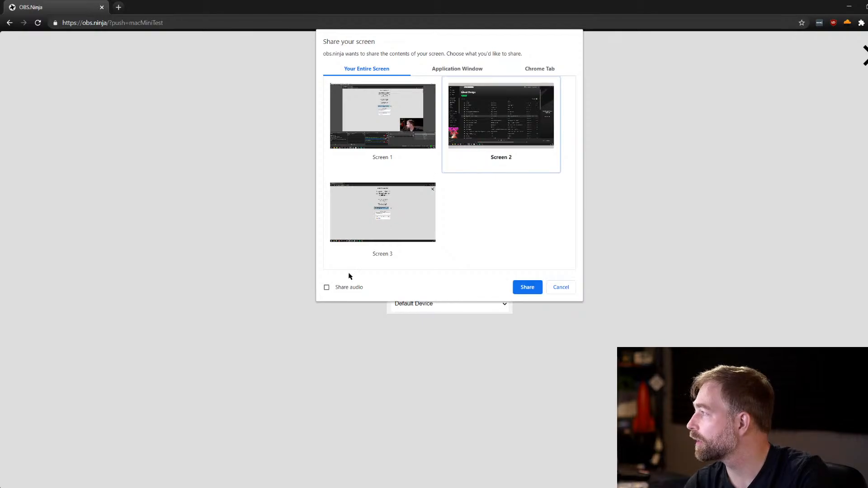
left_click(348, 287)
left_click(528, 288)
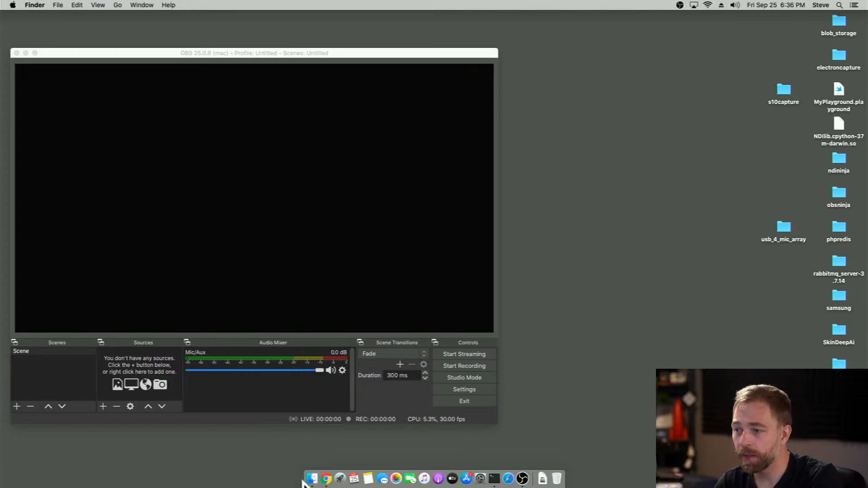
left_click(331, 478)
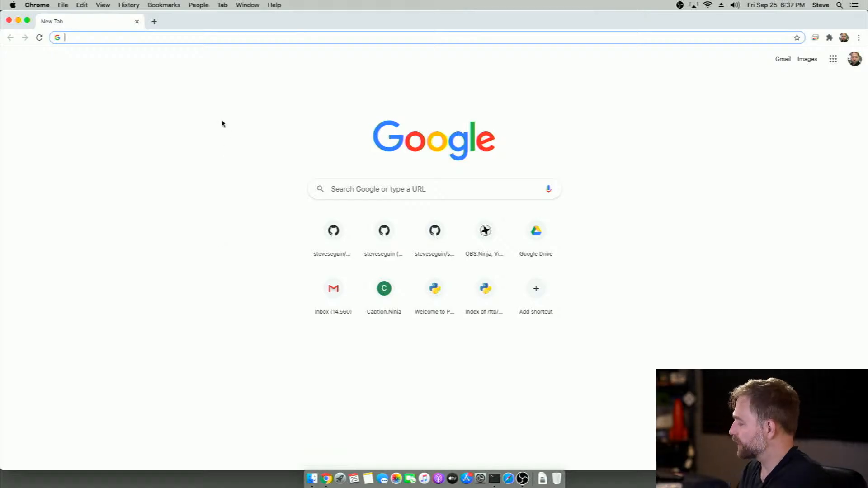
type("https:?/")
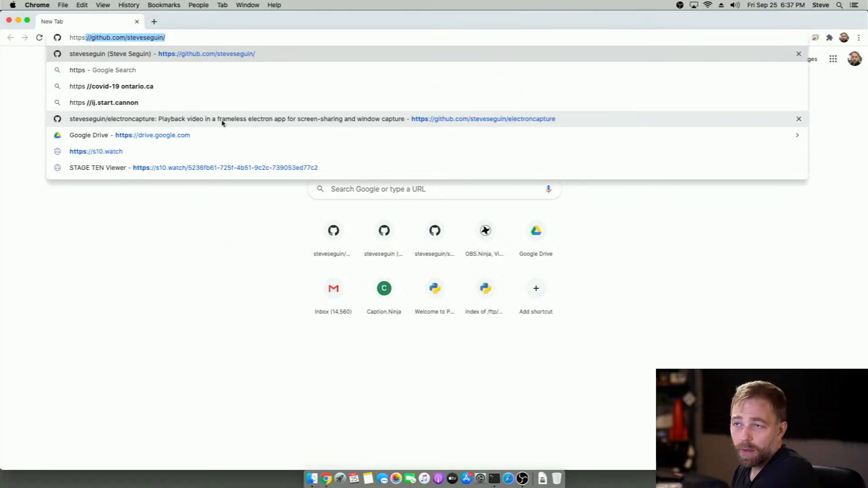
type("obs")
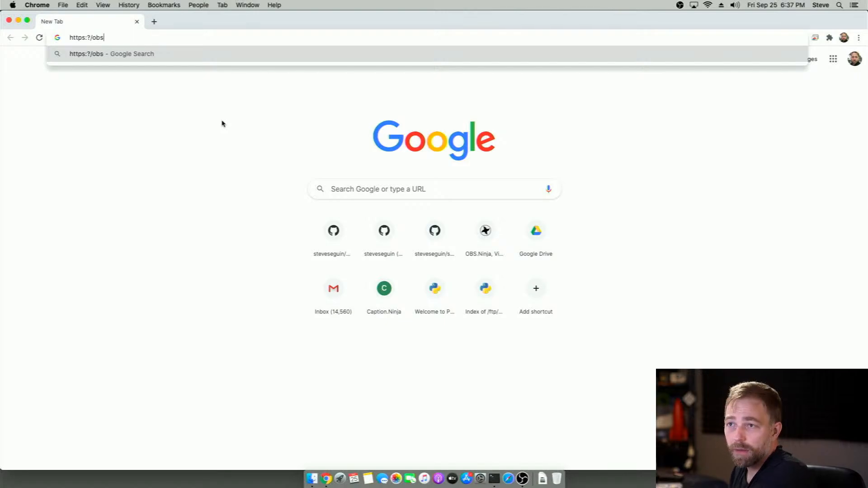
key("BackSpace")
key("BackSpace")
key("BackSpace")
key("BackSpace")
key("BackSpace")
key("BackSpace")
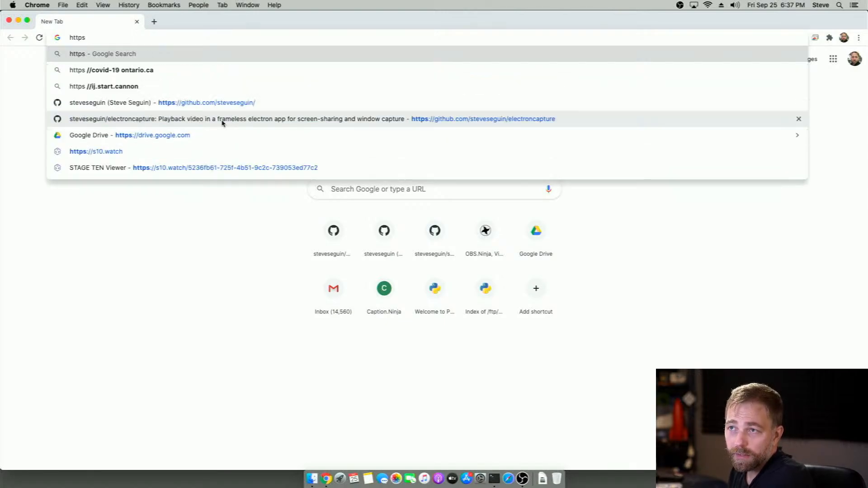
type("://obs.nin")
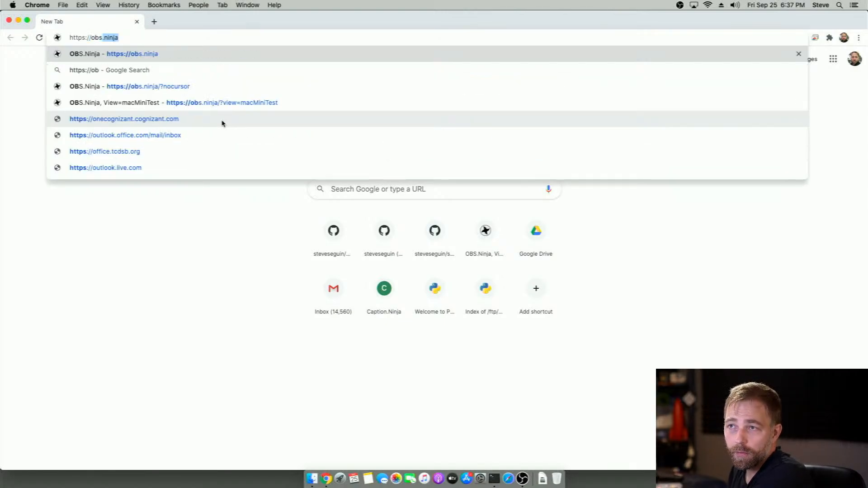
type("ja")
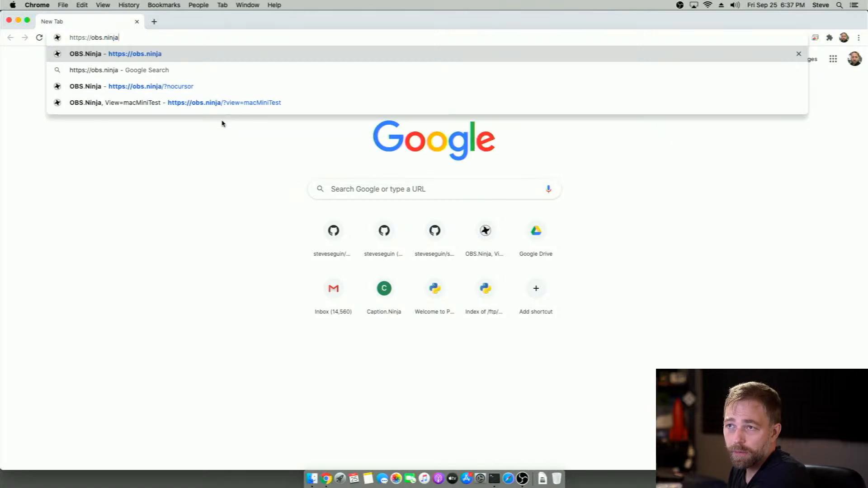
type("?")
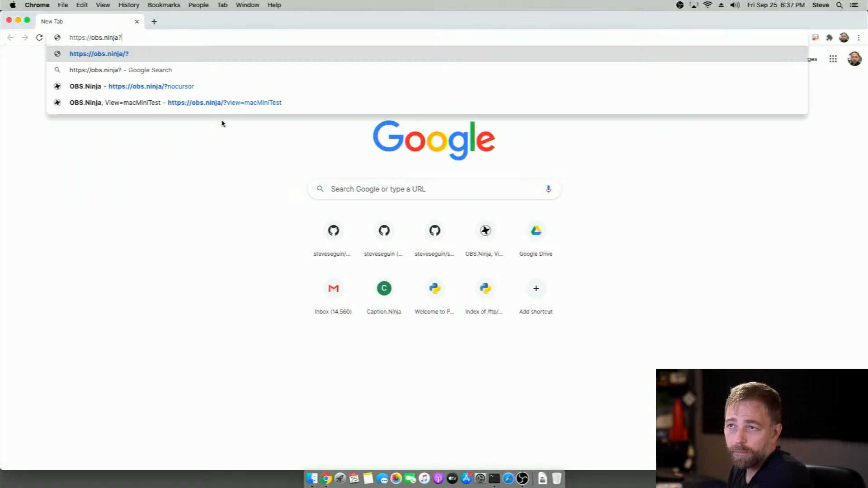
key("BackSpace")
type("/?vi")
key("Down")
key("Down")
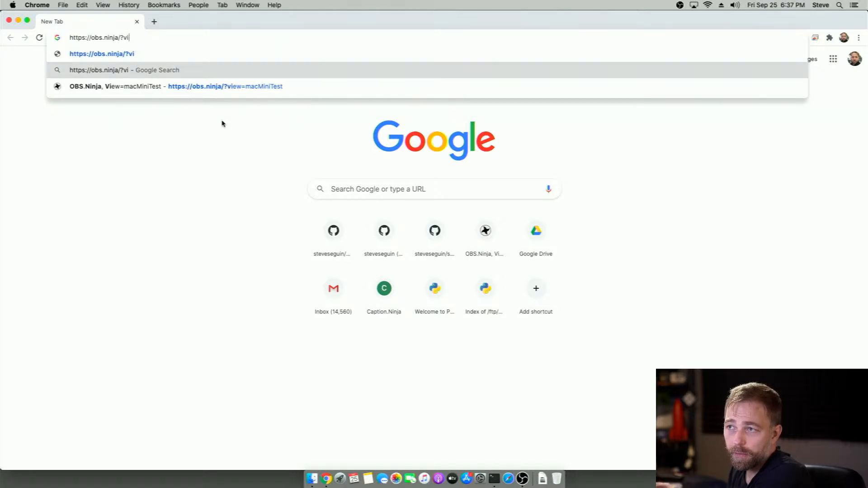
key("Return")
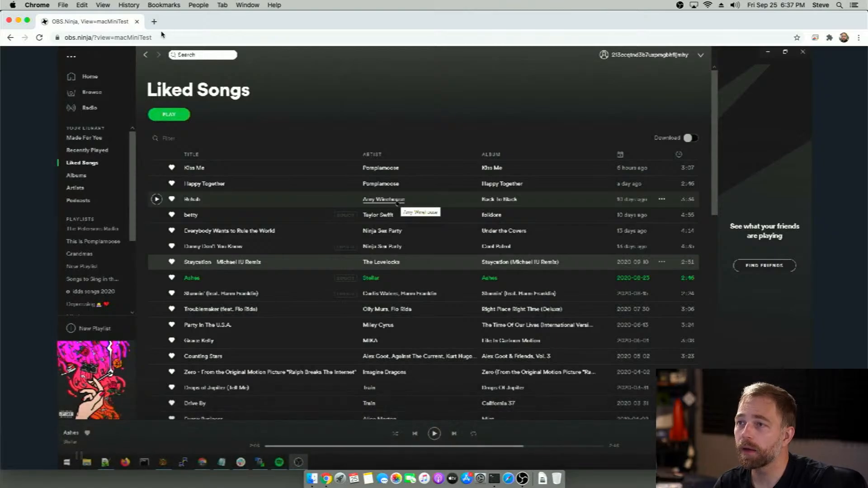
Copy the macMiniTest view link from the browser's address
left_click(174, 37)
right_click(173, 37)
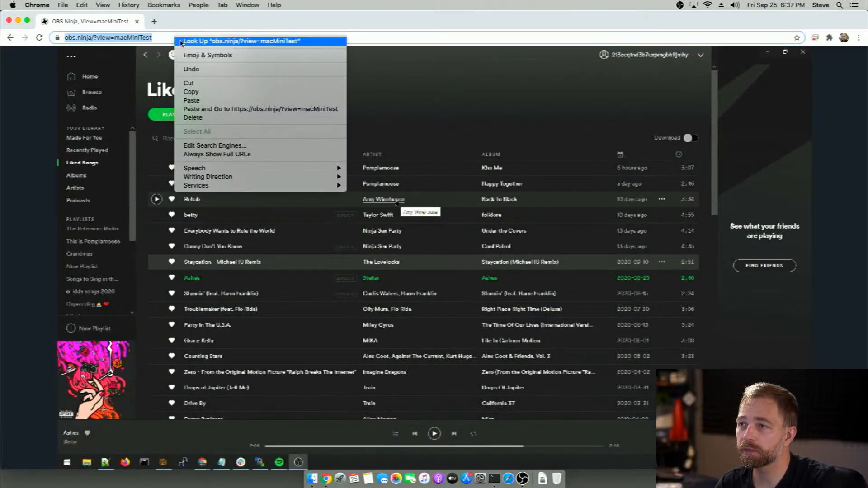
left_click(194, 95)
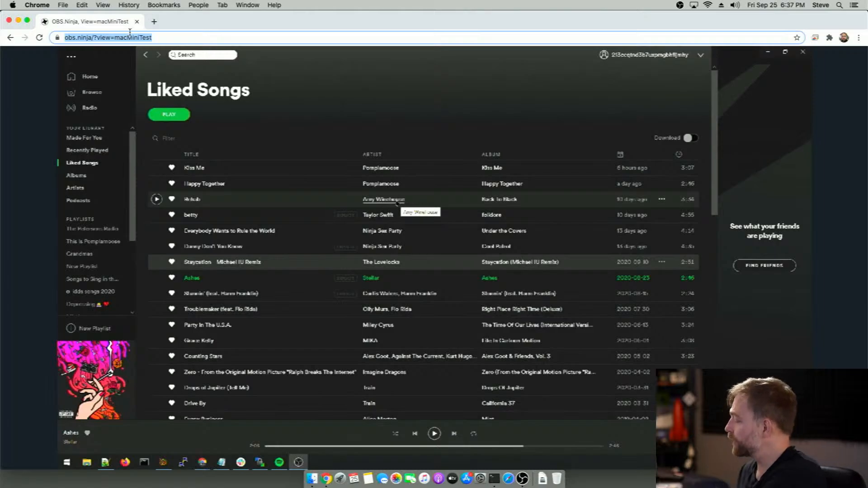
type("g")
key("BackSpace")
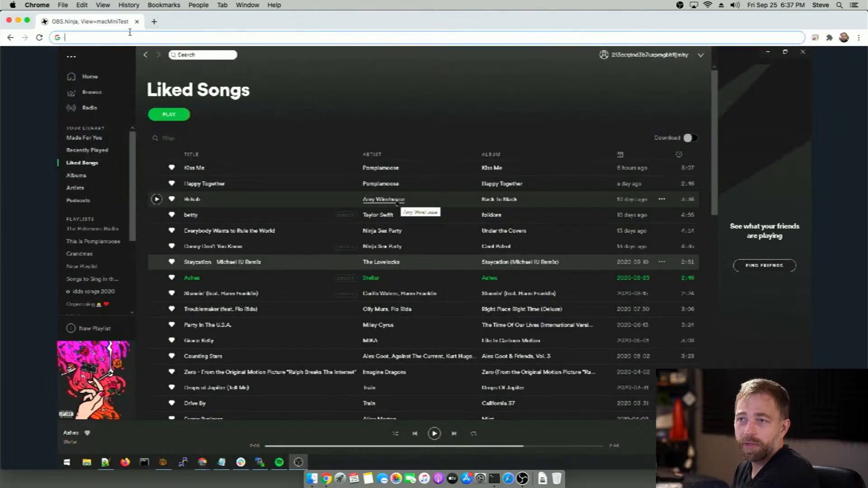
type("giu")
key("BackSpace")
key("BackSpace")
type("t")
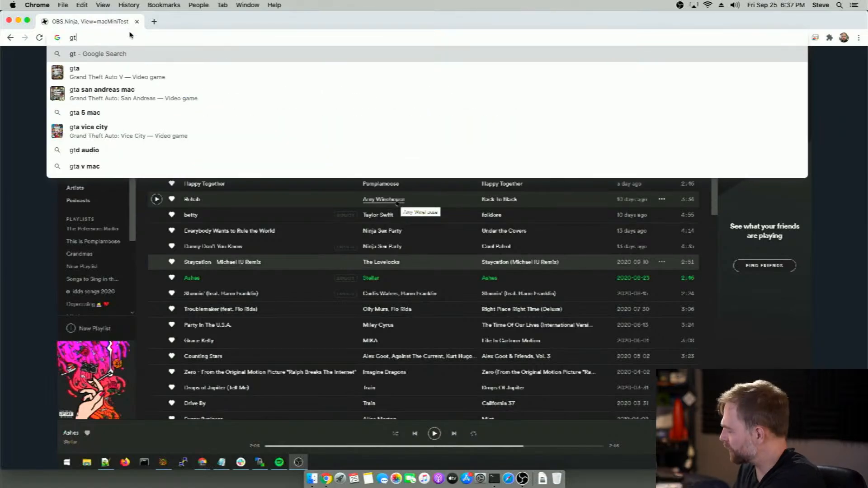
type("hub.com")
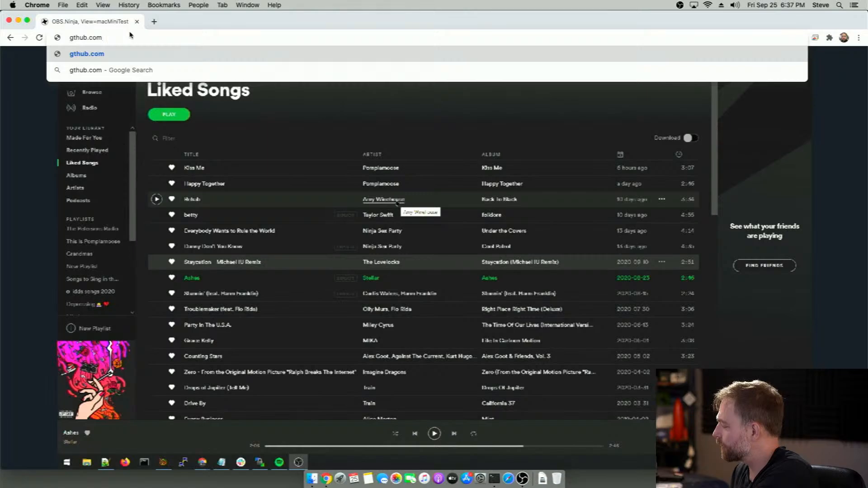
type("ob")
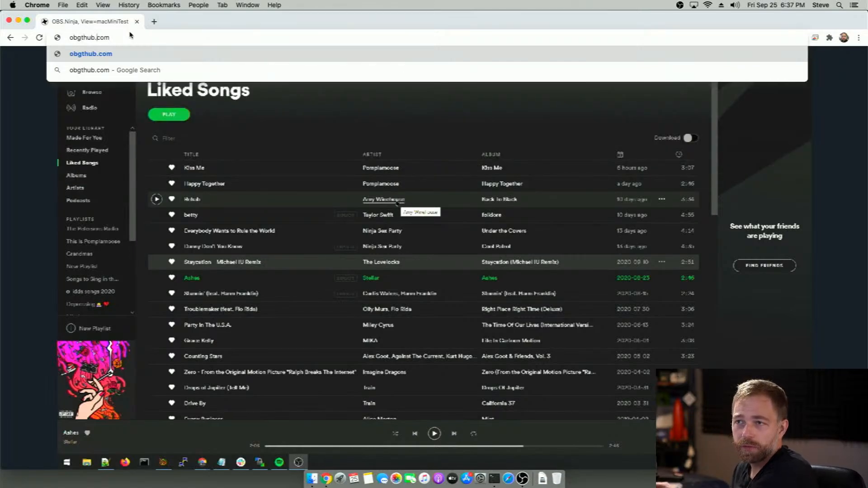
key("BackSpace")
key("BackSpace")
key("BackSpace")
key("BackSpace")
key("BackSpace")
key("BackSpace")
key("BackSpace")
key("BackSpace")
key("BackSpace")
key("BackSpace")
key("BackSpace")
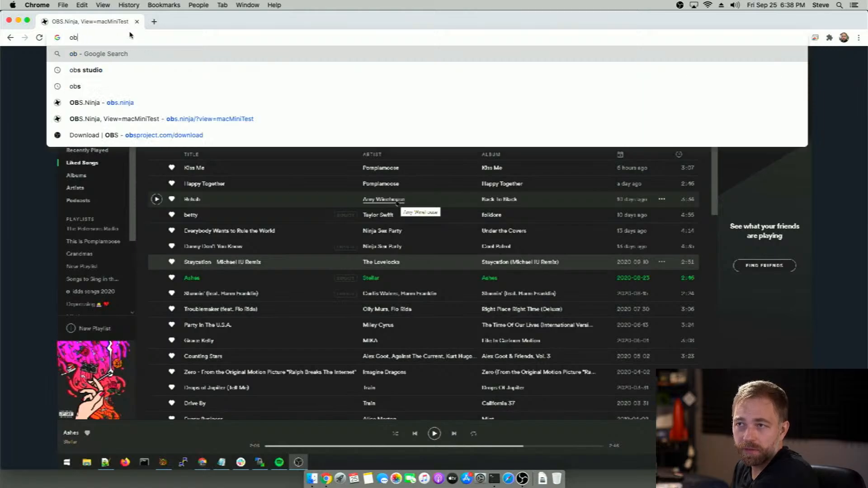
Load the obs.ninja home page and follow its Window Capturing link to the electroncapture repository on GitHub
type("obs.ninja")
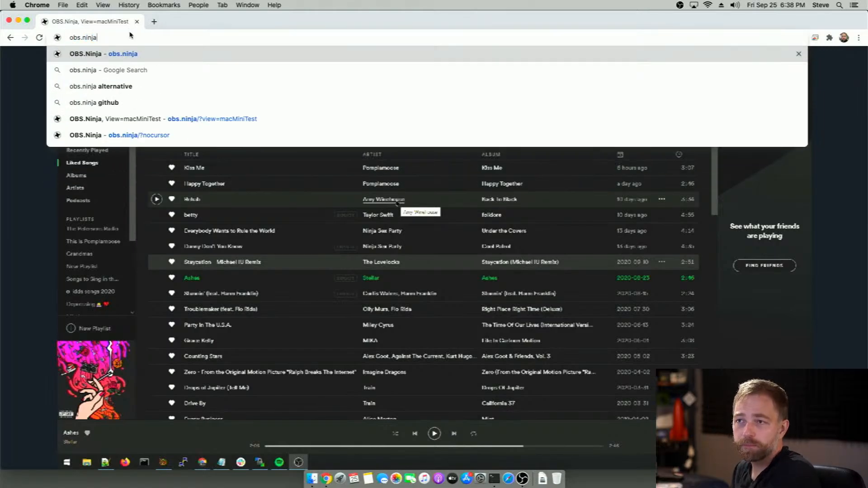
key("Return")
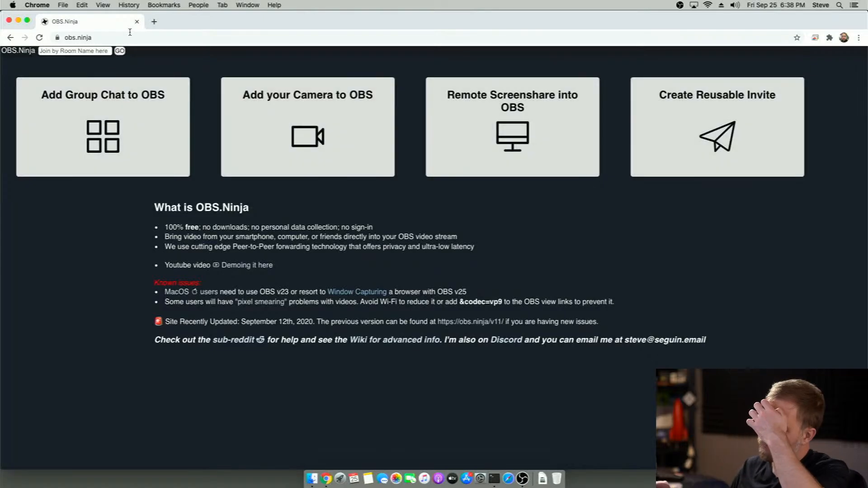
left_click(353, 293)
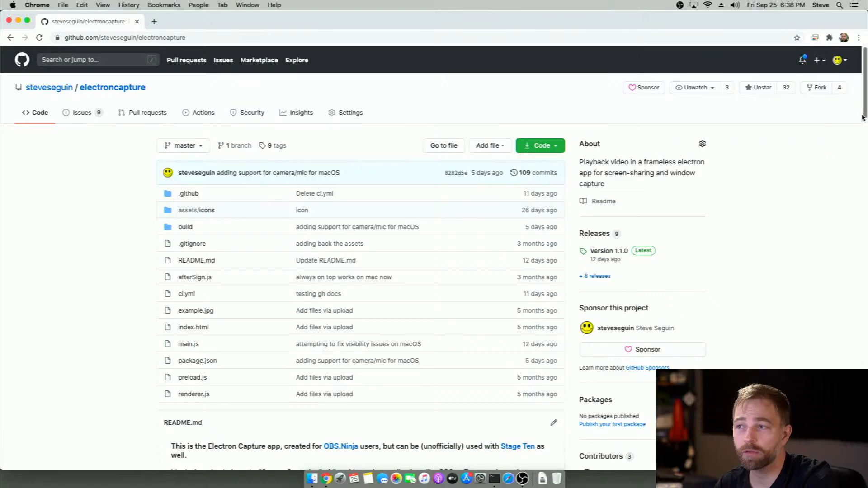
left_click_drag(864, 117, 847, 111)
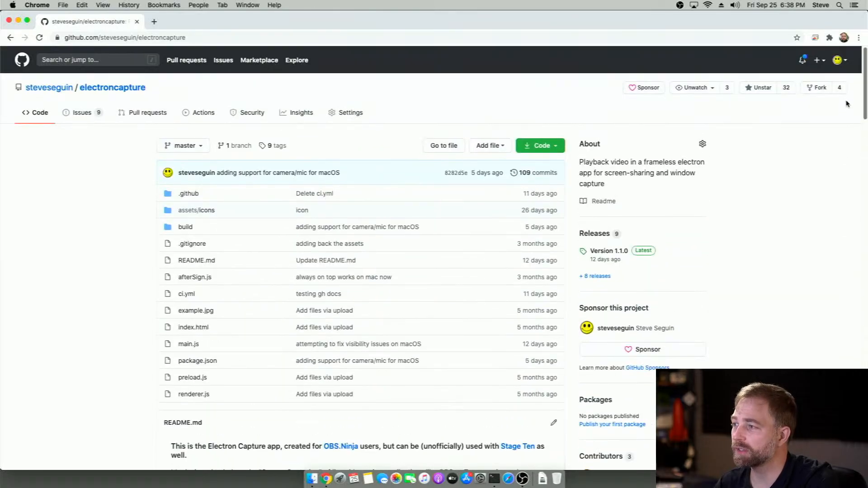
Open the Version 1.1.0 release of electroncapture and download the Mac asset obsn-1.1.0.dmg
left_click(595, 235)
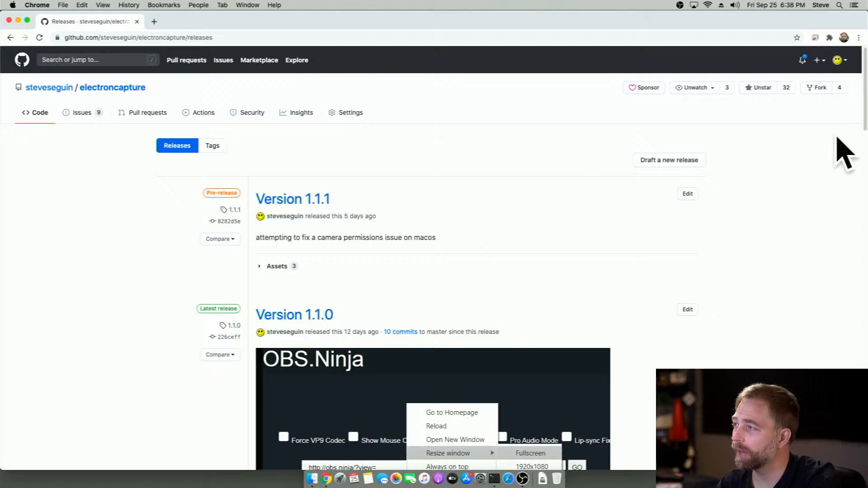
left_click_drag(864, 127, 841, 97)
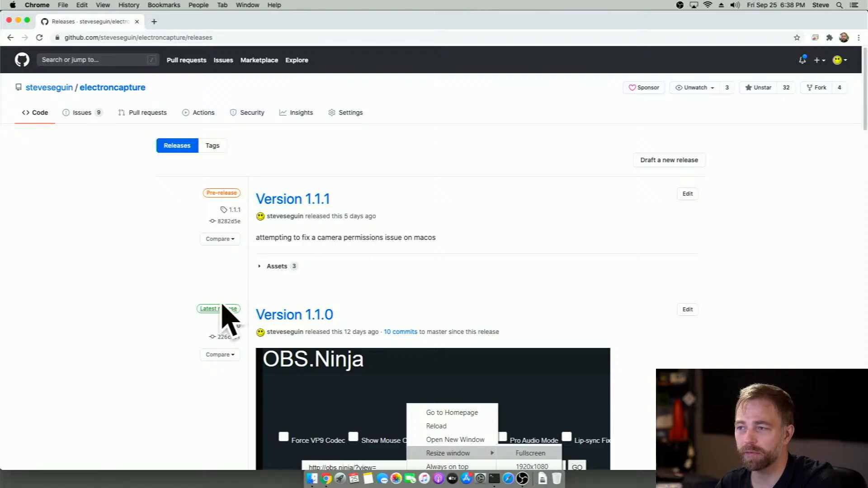
left_click(293, 313)
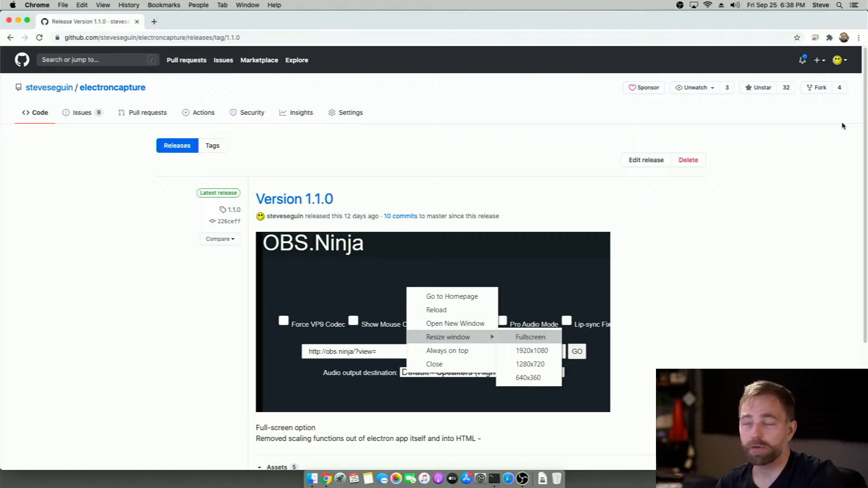
left_click_drag(858, 135, 857, 236)
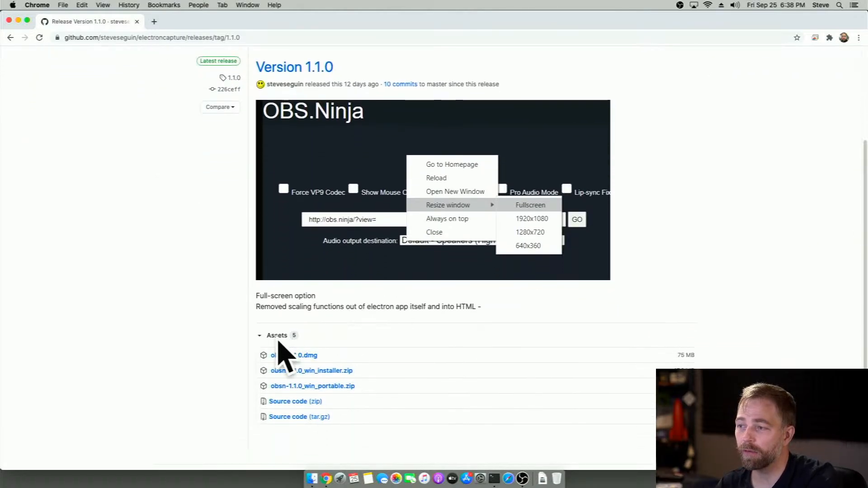
left_click(304, 358)
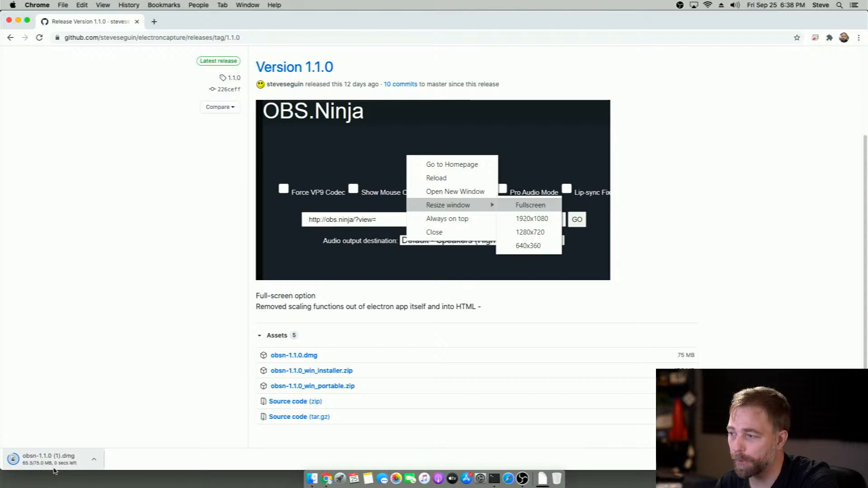
Open the downloaded disk image, launch the OBSN app from it with the security prompt approved, and close the installer window
left_click(63, 464)
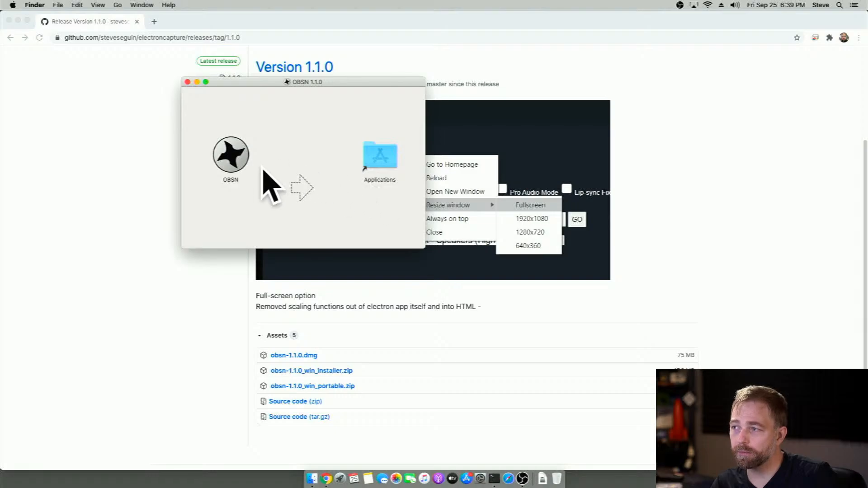
mouse_move(231, 159)
left_mouse_down()
mouse_move(356, 157)
mouse_move(235, 157)
left_mouse_up()
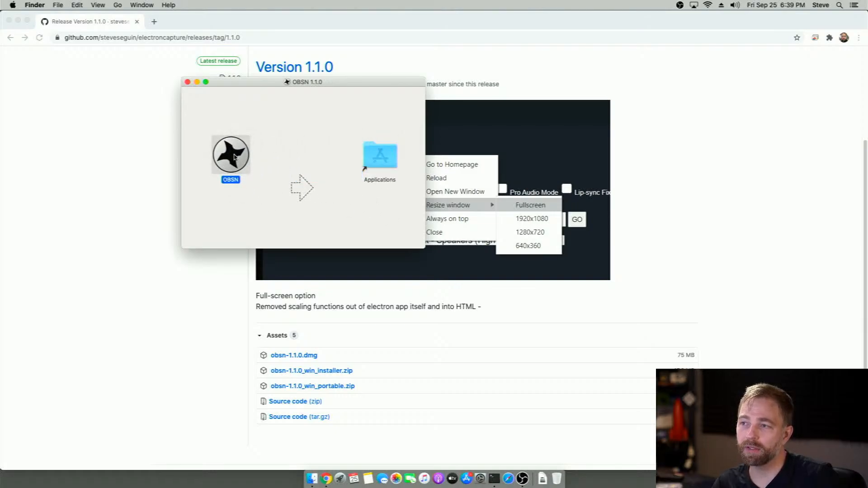
double_click(235, 157)
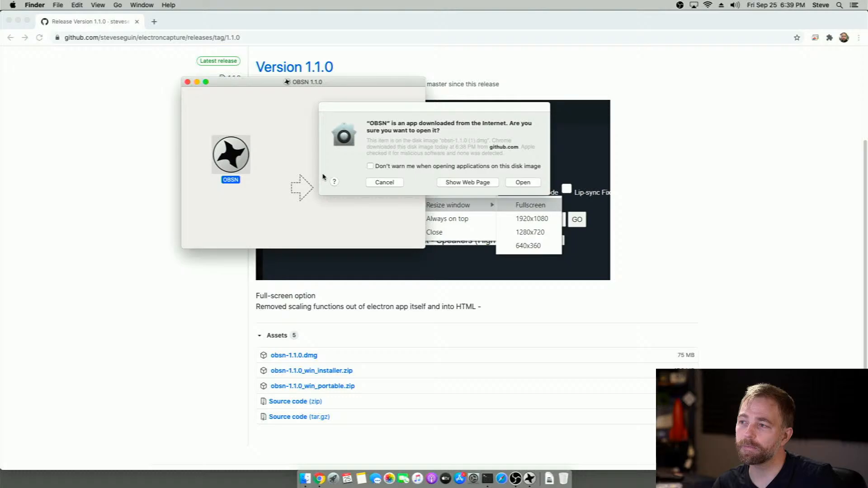
left_click(523, 183)
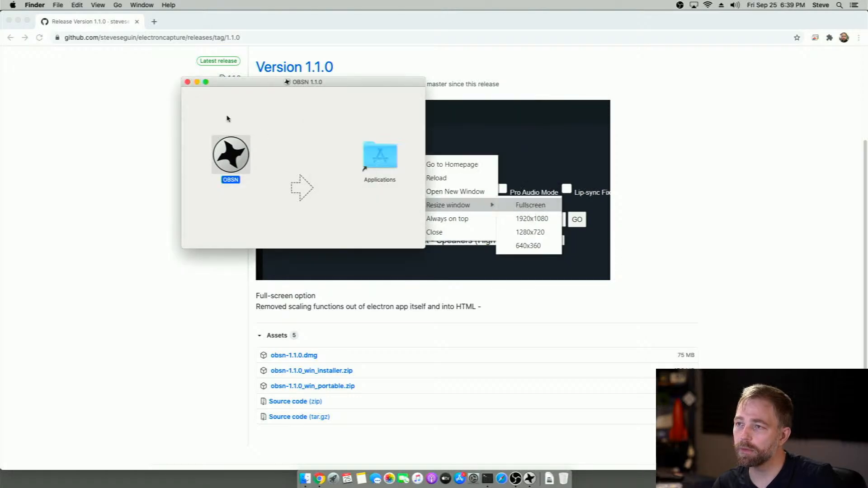
left_click(187, 82)
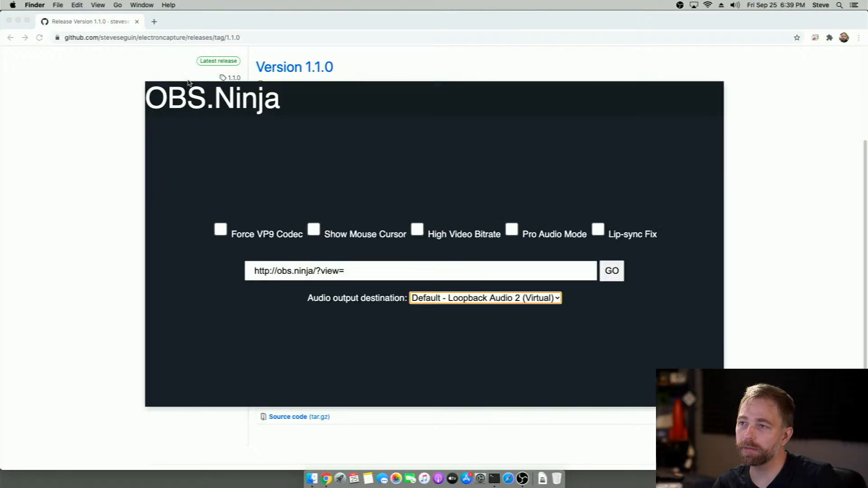
mouse_move(196, 93)
left_mouse_down()
mouse_move(204, 115)
mouse_move(196, 94)
left_mouse_up()
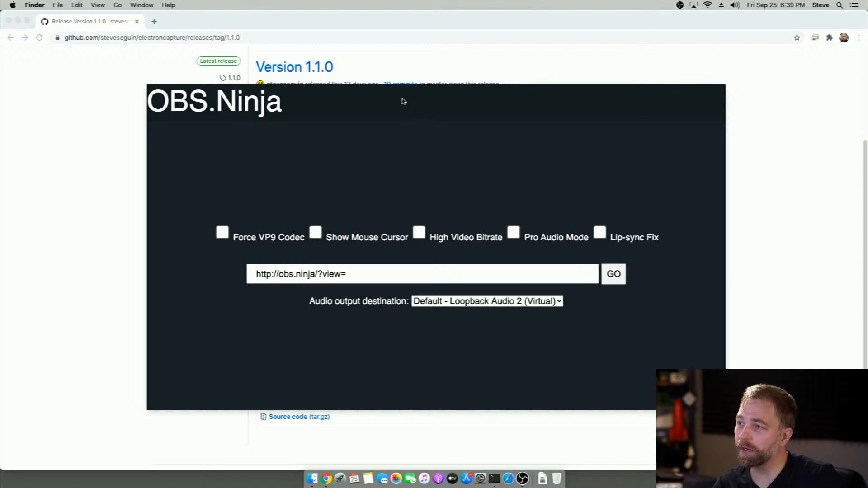
left_click_drag(403, 100, 311, 79)
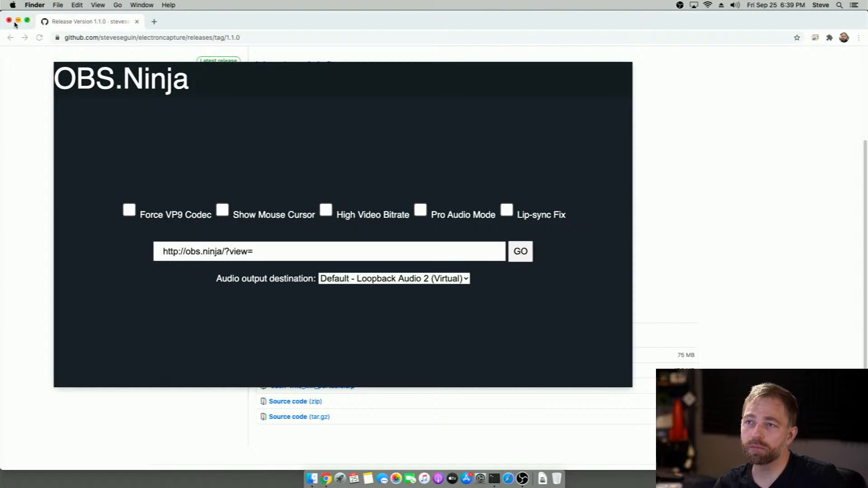
left_click(279, 254)
left_click(284, 252)
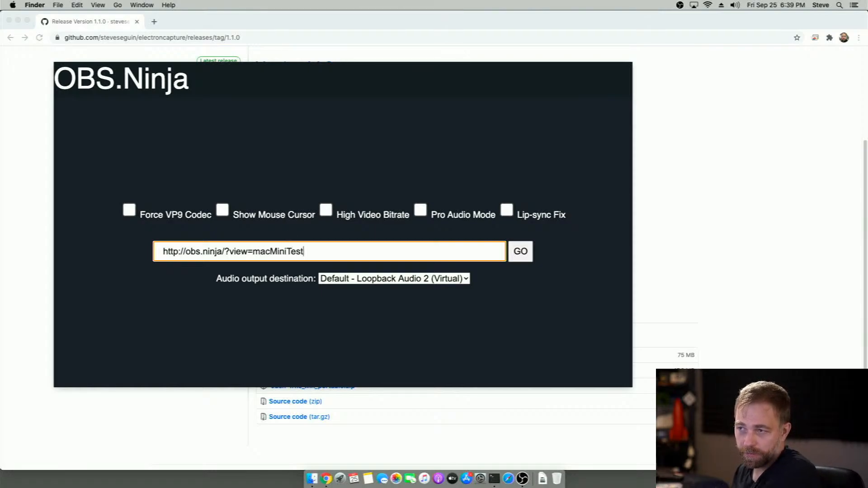
type("macMiniTest")
type("&nocursor")
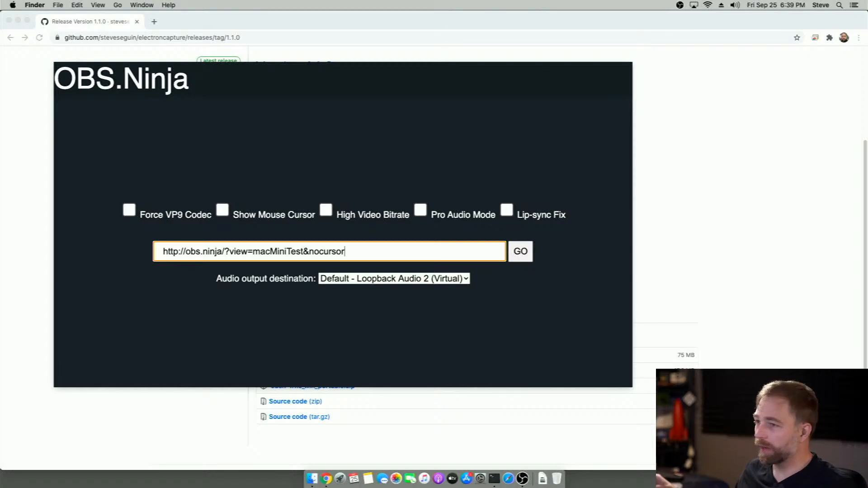
key("Return")
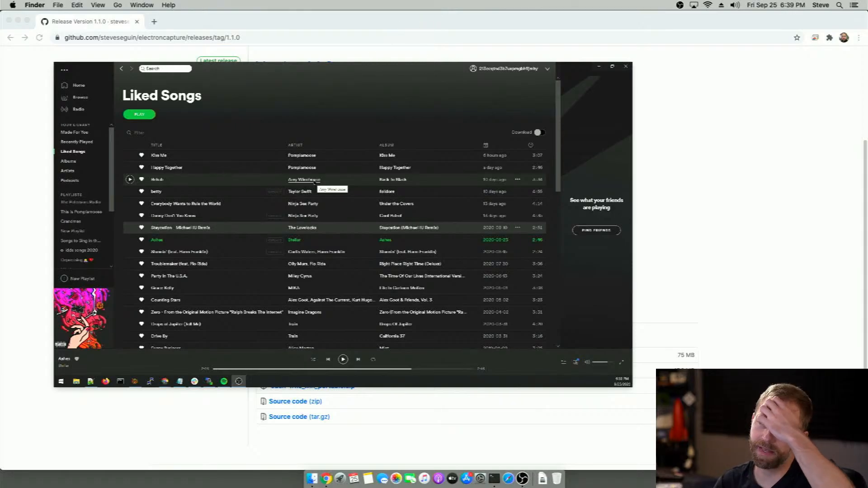
Reposition the stream window and test the live feed by moving and re-maximizing the Spotify window on the shared screen
left_click_drag(367, 68, 403, 49)
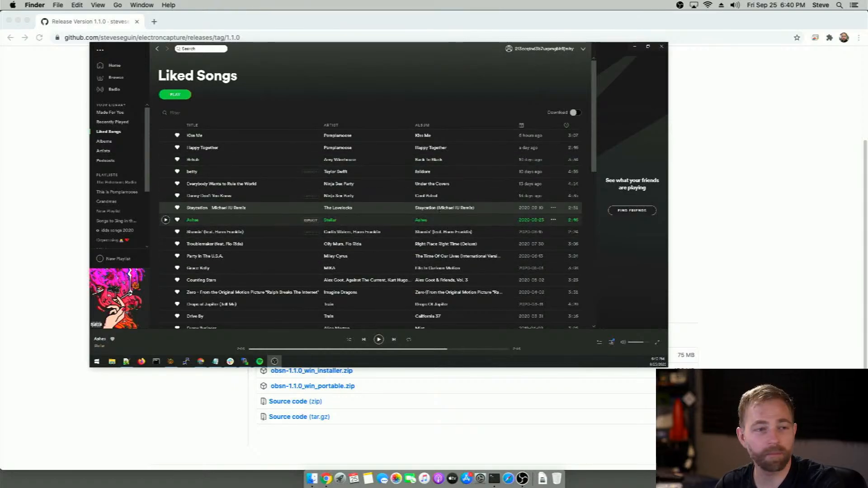
left_click_drag(268, 59, 273, 125)
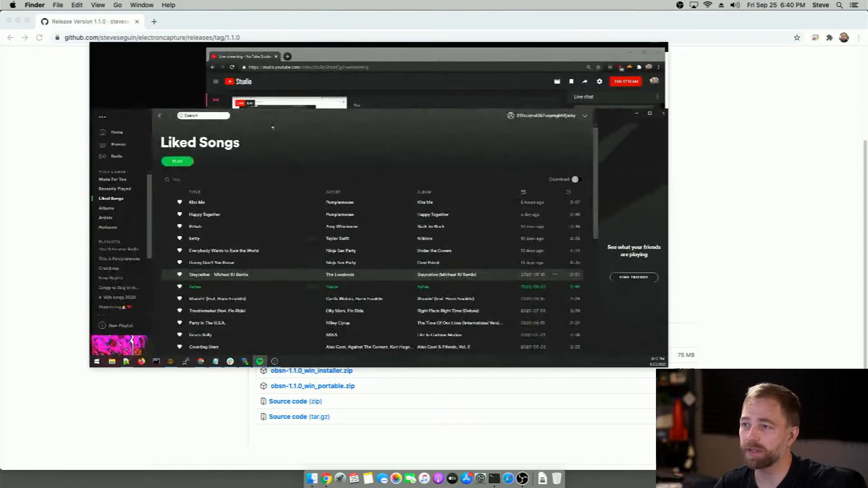
double_click(274, 115)
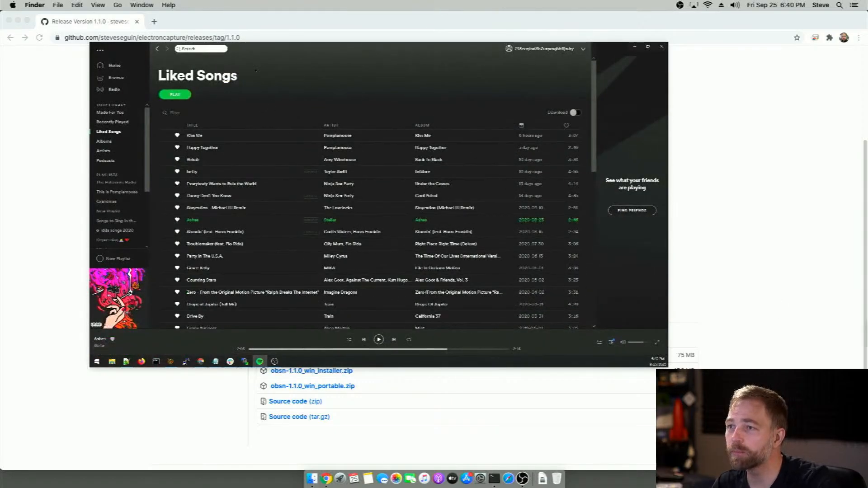
Resize the stream window to 640x360 and place it in the upper-right corner of the desktop
right_click(295, 170)
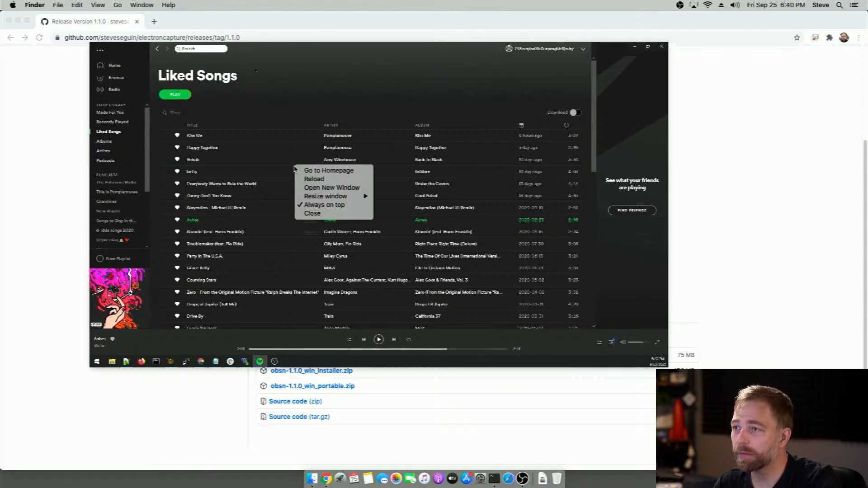
mouse_move(337, 198)
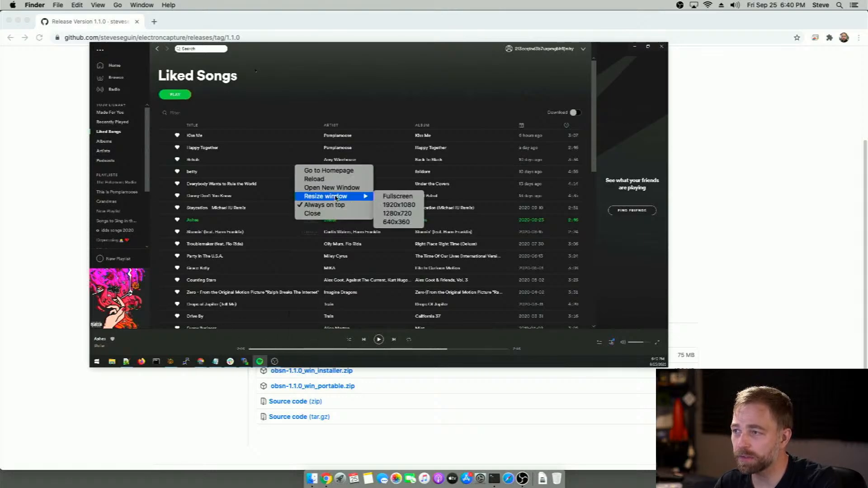
left_click(398, 221)
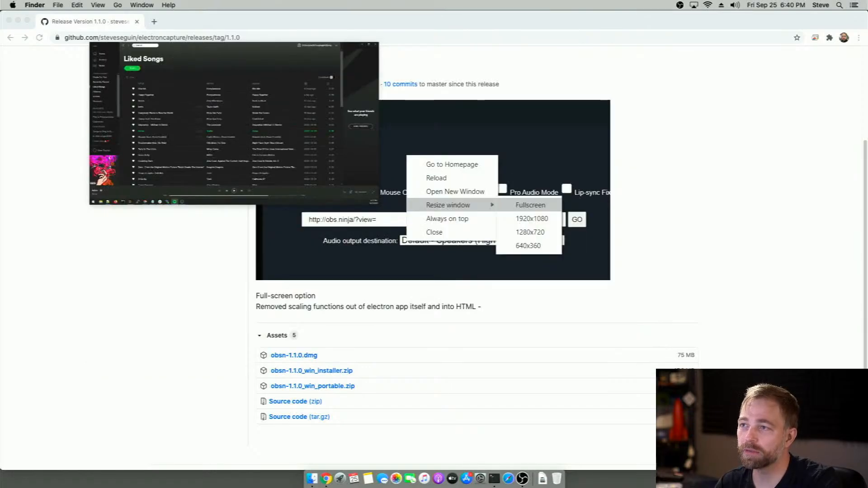
left_click_drag(235, 46, 714, 32)
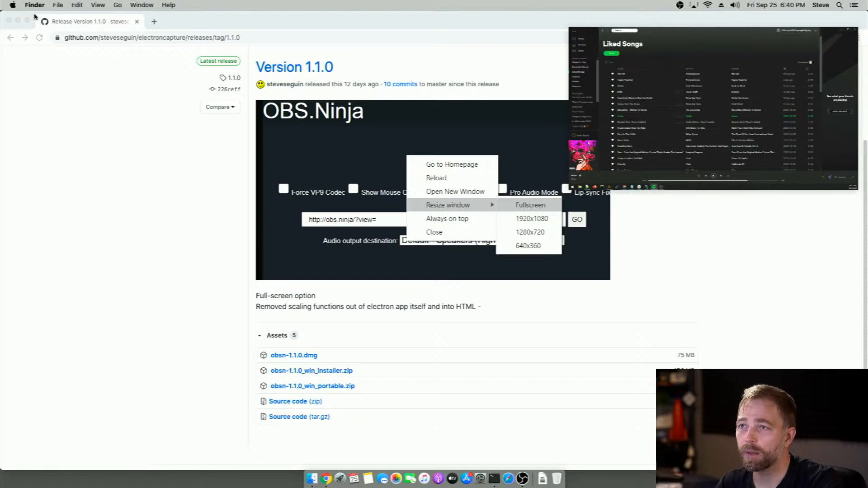
Close the browser window, then switch to OBS and add a new visible Display Capture source under its default name
left_click(9, 22)
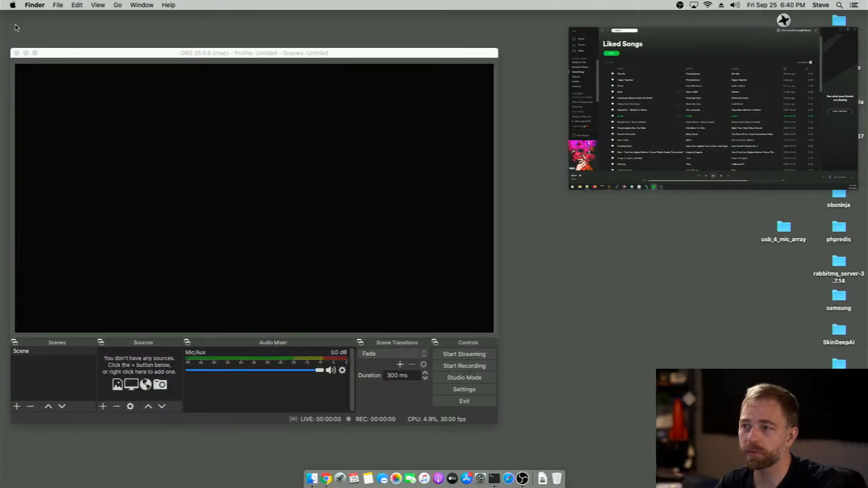
left_click(306, 54)
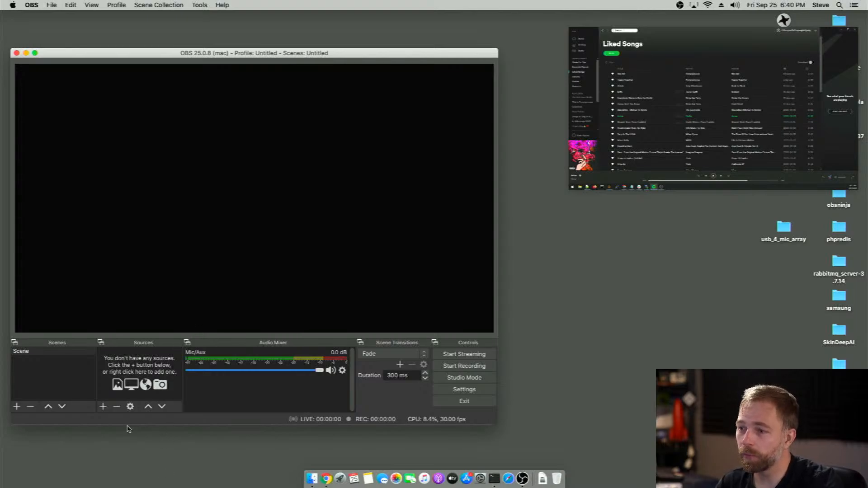
left_click(103, 407)
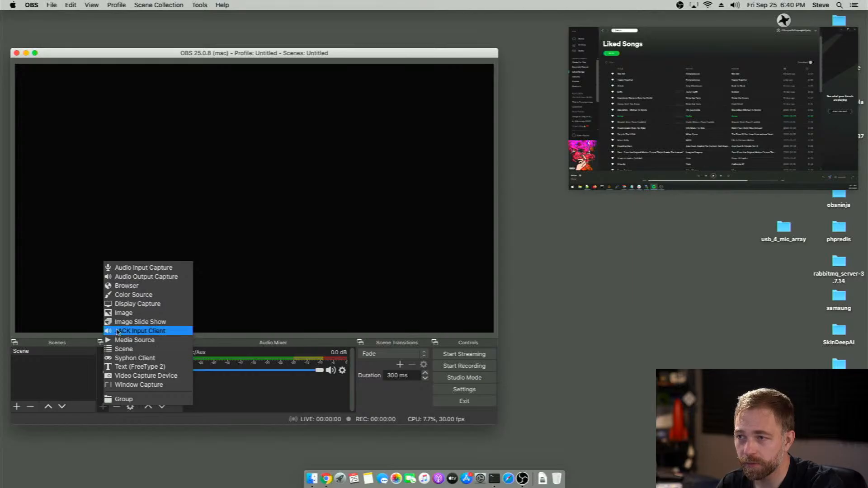
left_click(127, 304)
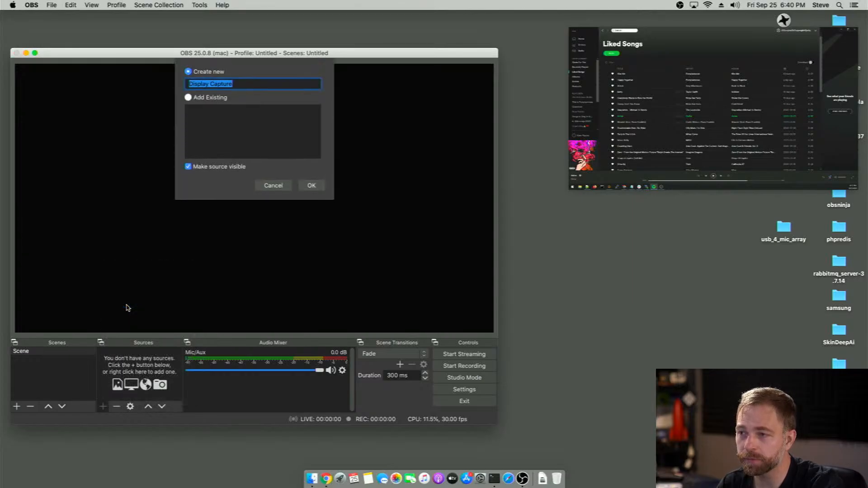
left_click(311, 188)
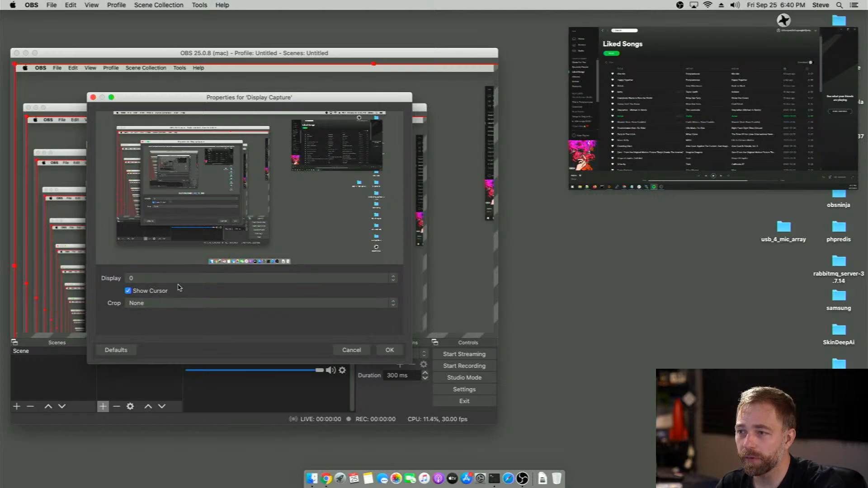
Crop the display capture to the window [OBSN] OBSN 1 and accept the source properties
left_click(153, 303)
left_click(150, 320)
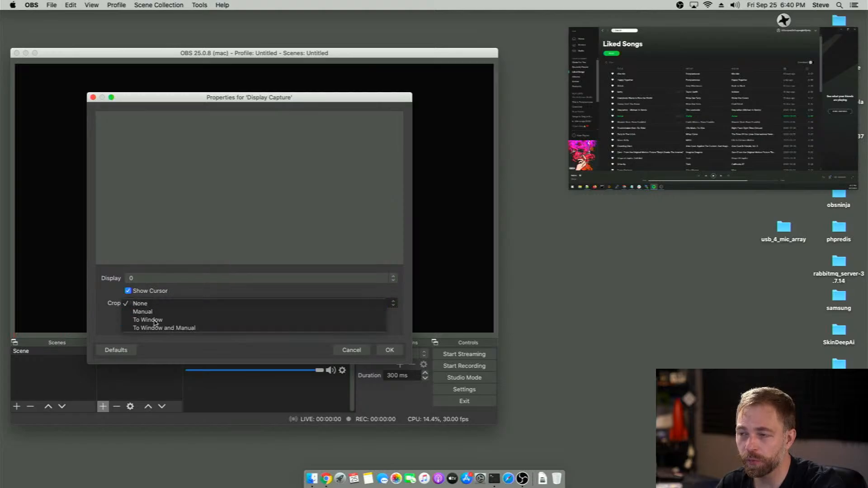
left_click(158, 318)
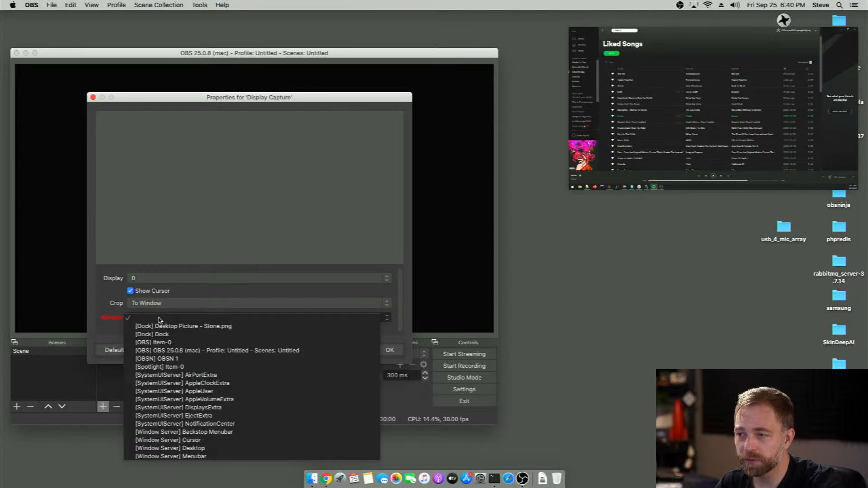
left_click(178, 359)
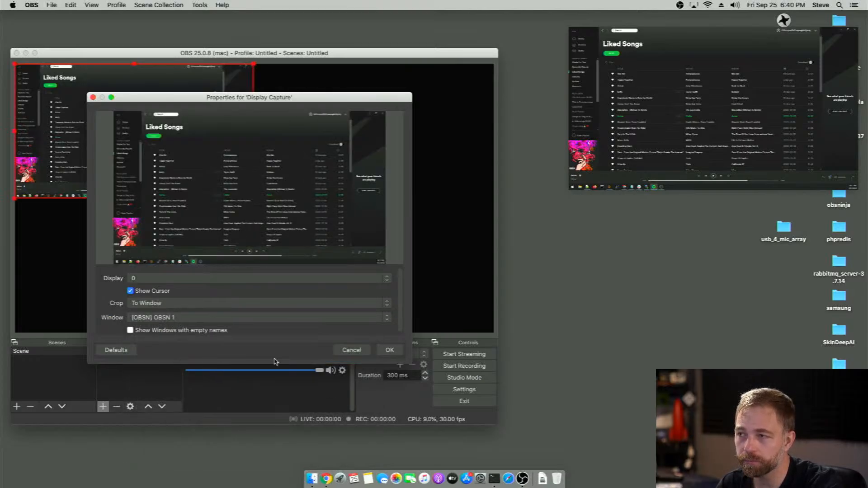
left_click(388, 351)
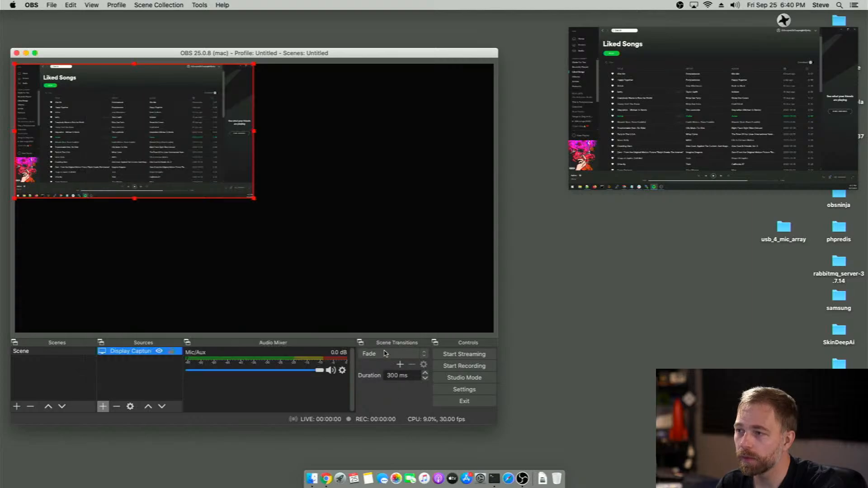
Open a second OBSN window, resize it to 640x360, and place it directly below the stream window on the desktop
right_click(647, 125)
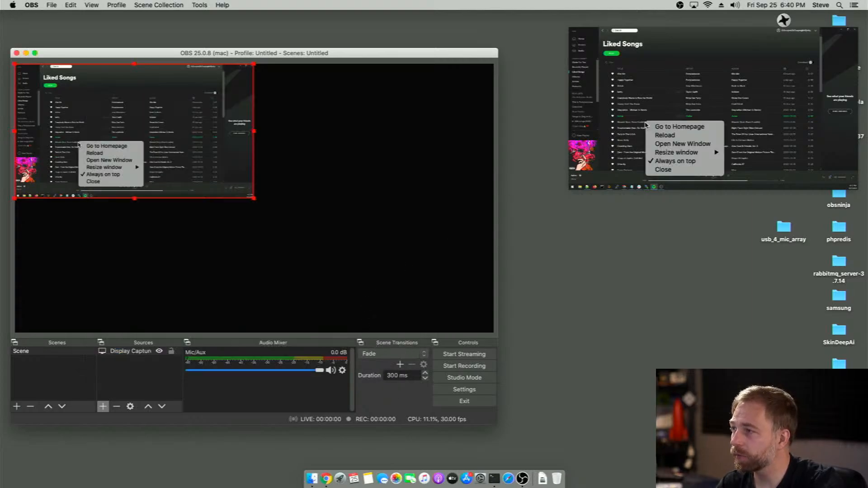
left_click(667, 145)
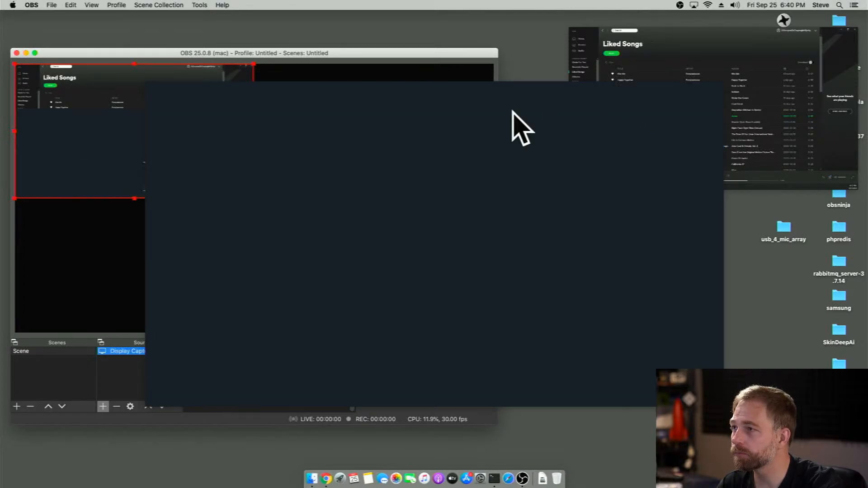
right_click(440, 146)
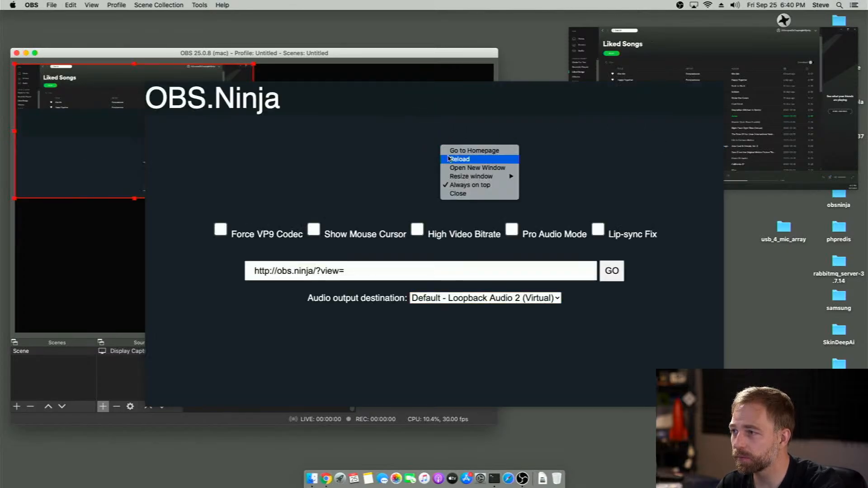
mouse_move(469, 178)
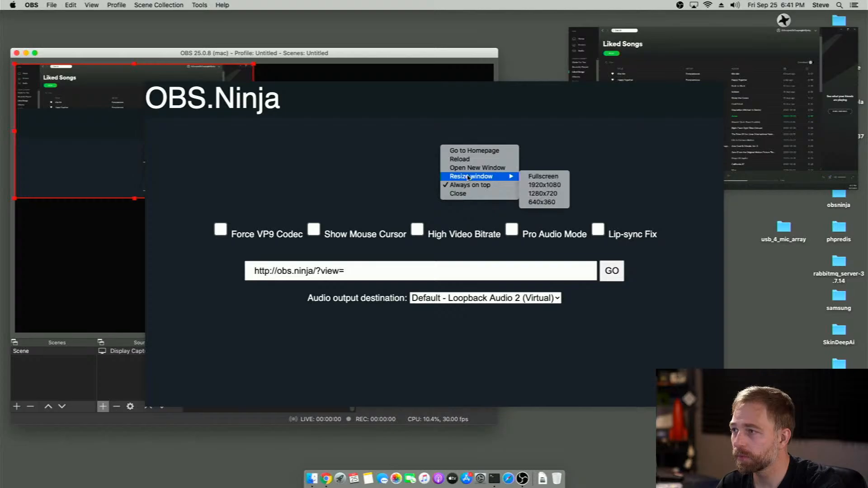
left_click(543, 202)
left_click_drag(275, 102, 702, 217)
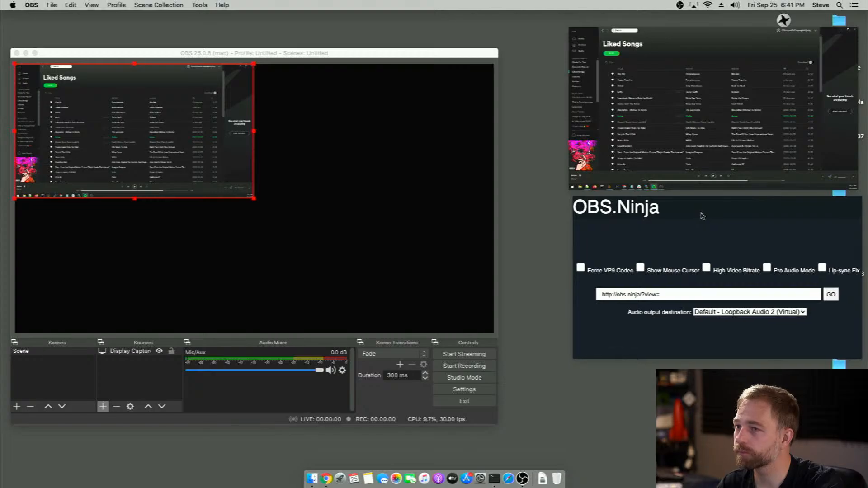
Add a second Display Capture source cropped to the window [OBSN] OBSN 2
left_click(103, 406)
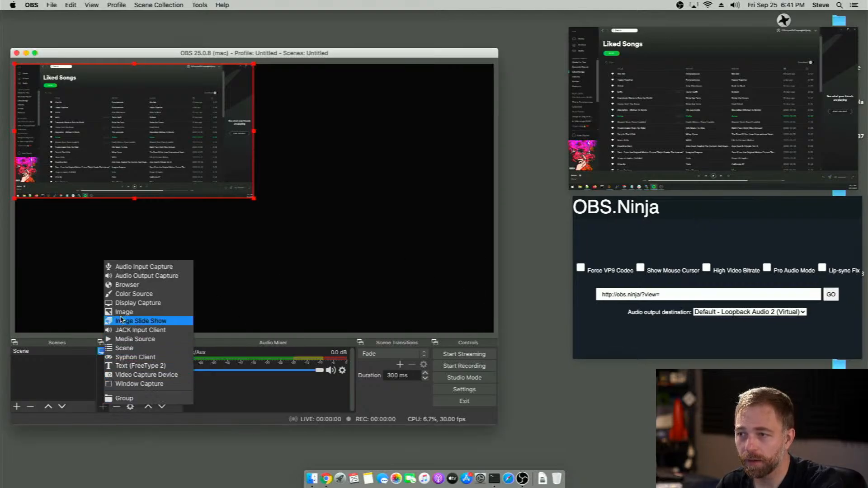
left_click(125, 304)
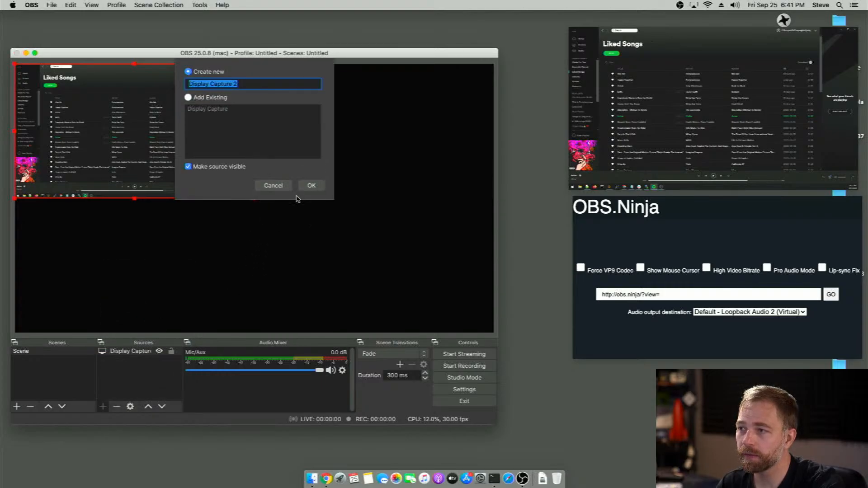
left_click(312, 187)
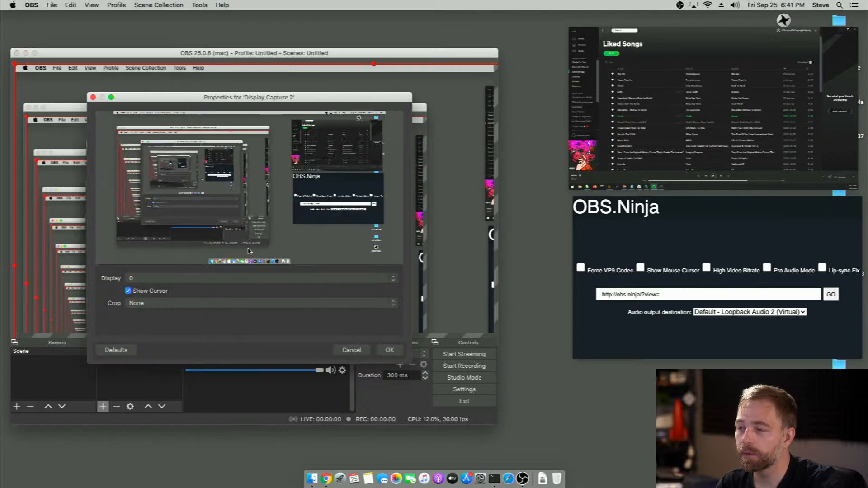
left_click(174, 303)
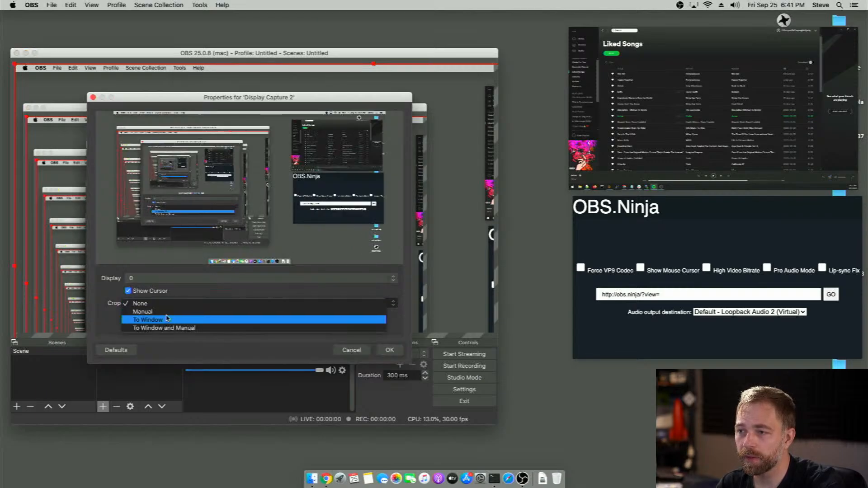
left_click(166, 321)
left_click(168, 318)
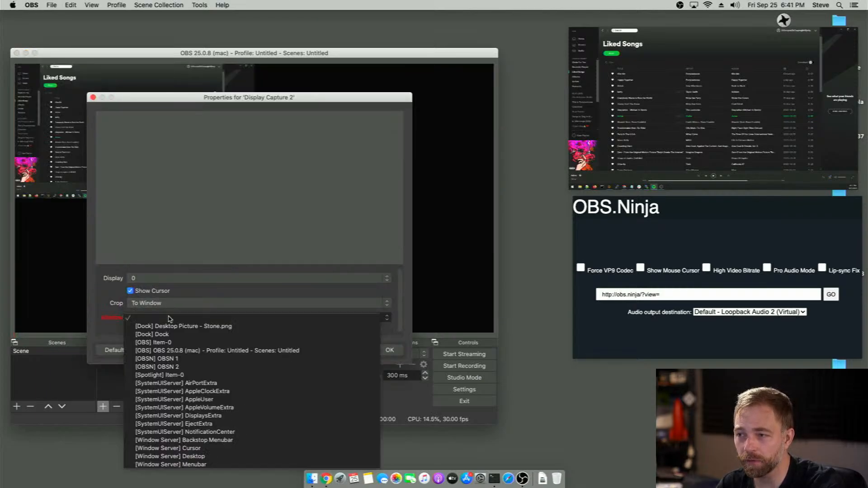
left_click(179, 367)
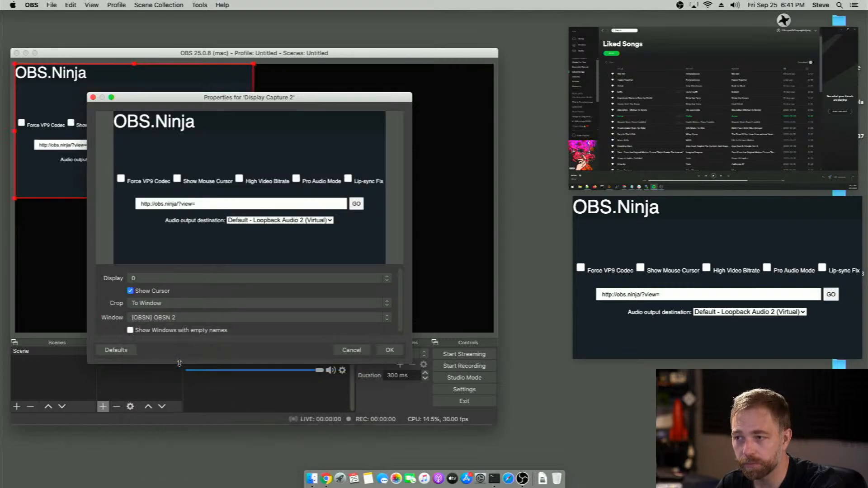
left_click(389, 350)
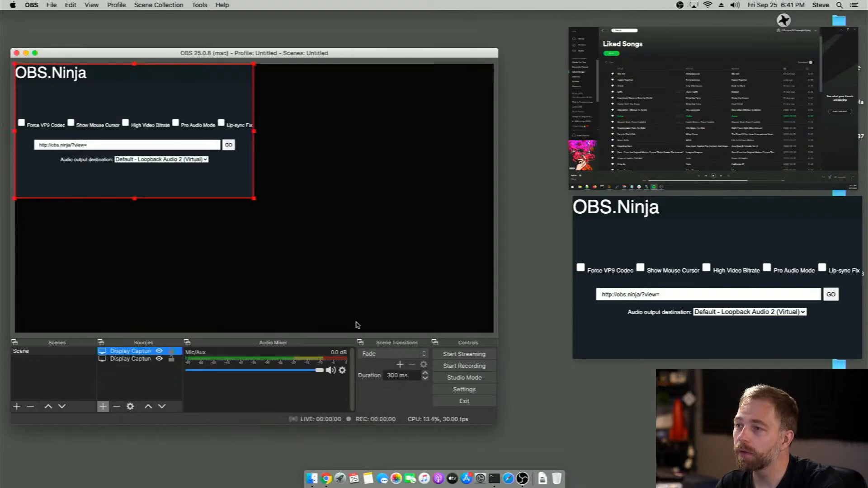
Move the second capture to the lower-right quarter of the canvas and enlarge the Spotify stream capture to fill the canvas
left_click_drag(201, 172, 434, 300)
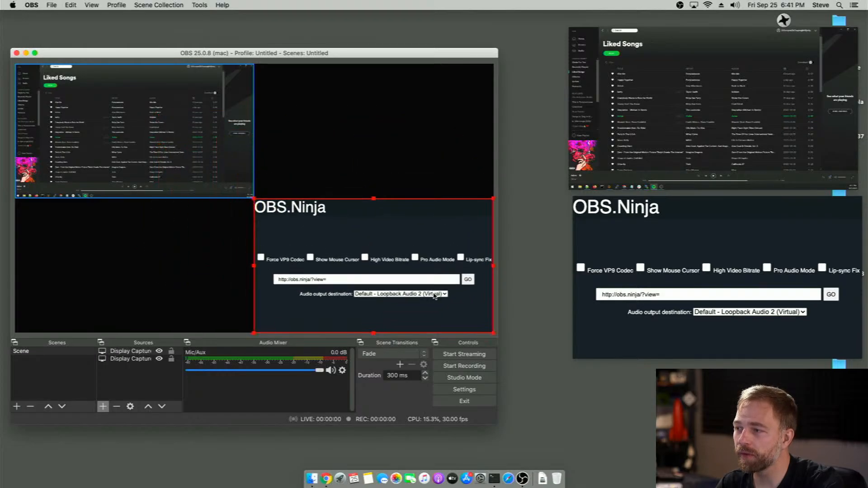
left_click(222, 178)
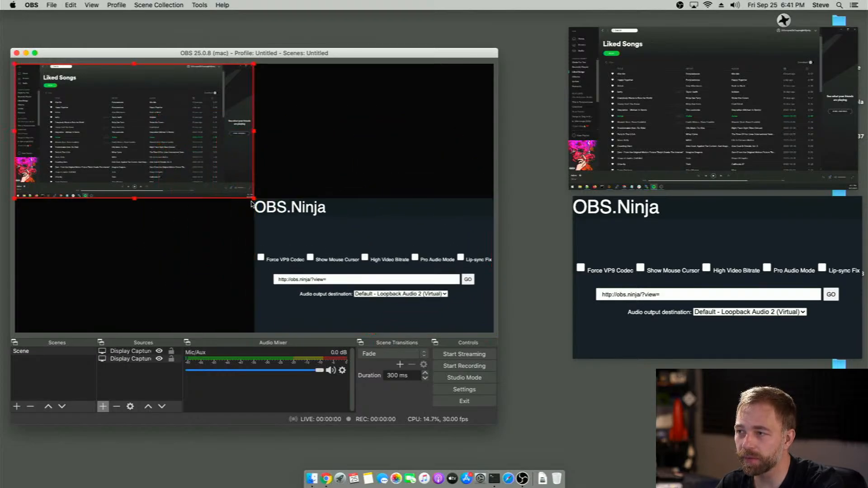
left_click_drag(254, 199, 475, 337)
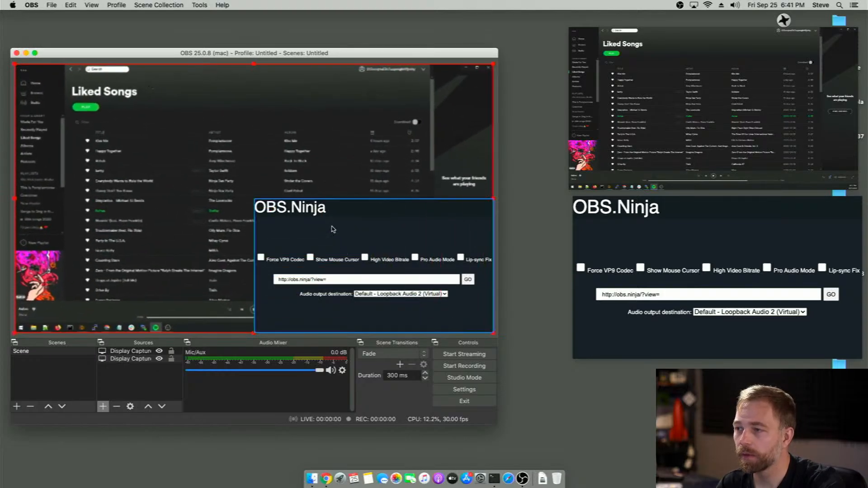
left_click_drag(334, 229, 332, 183)
key("super+f")
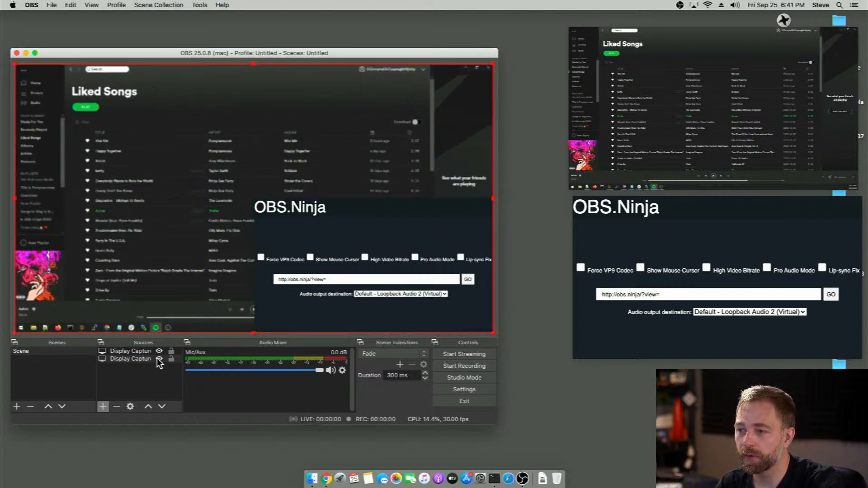
Hide the second display capture, keep the stream capture visible, and clear the source selection
left_click(158, 359)
left_click(159, 359)
left_click(159, 351)
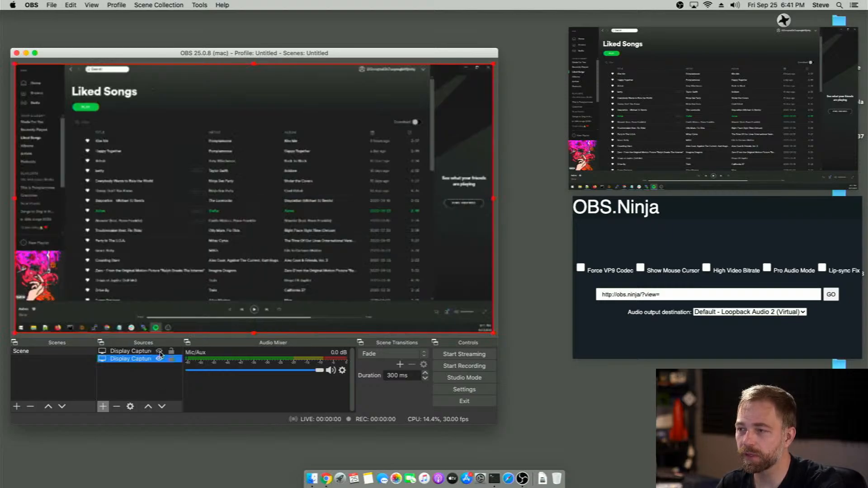
left_click(138, 387)
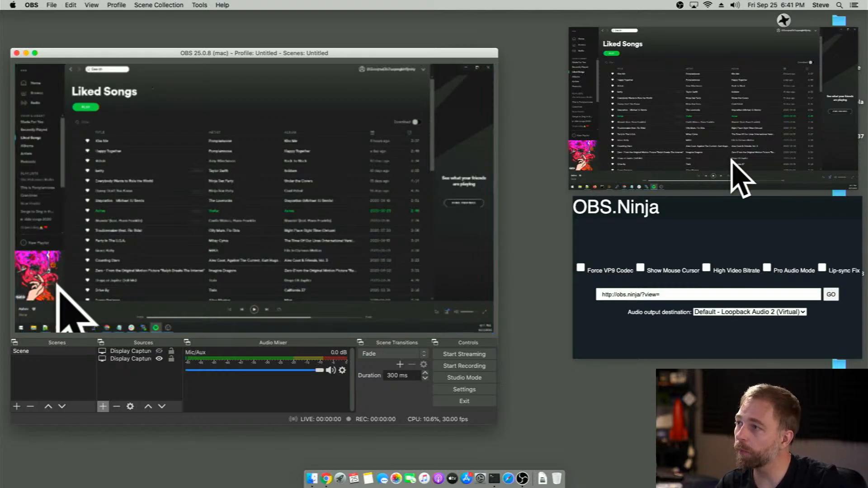
Resize the stream window to 1280x720 and return it to the OBS.Ninja homepage
right_click(734, 108)
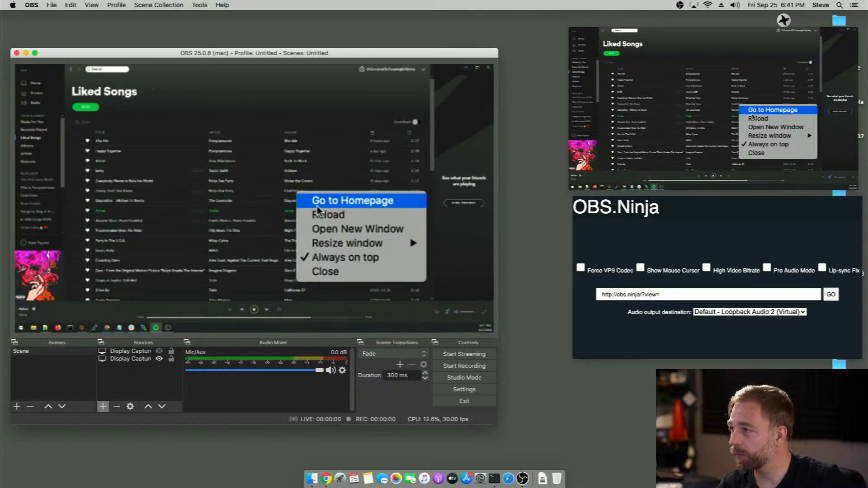
mouse_move(769, 138)
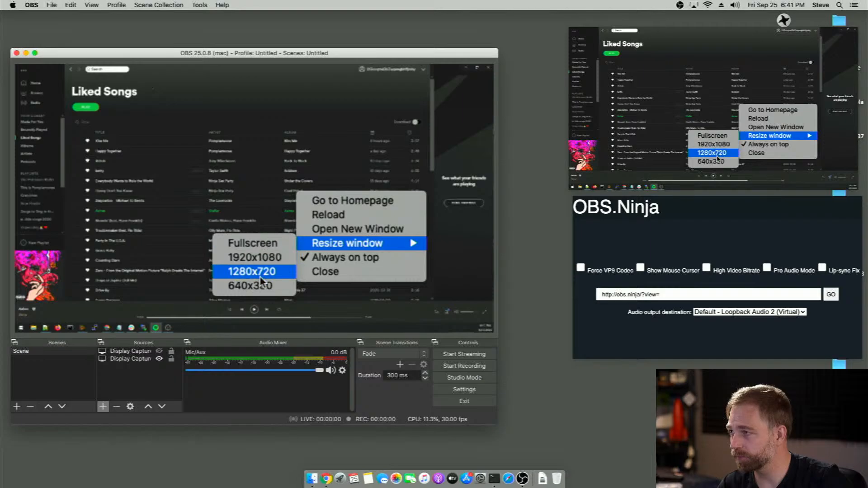
left_click(713, 153)
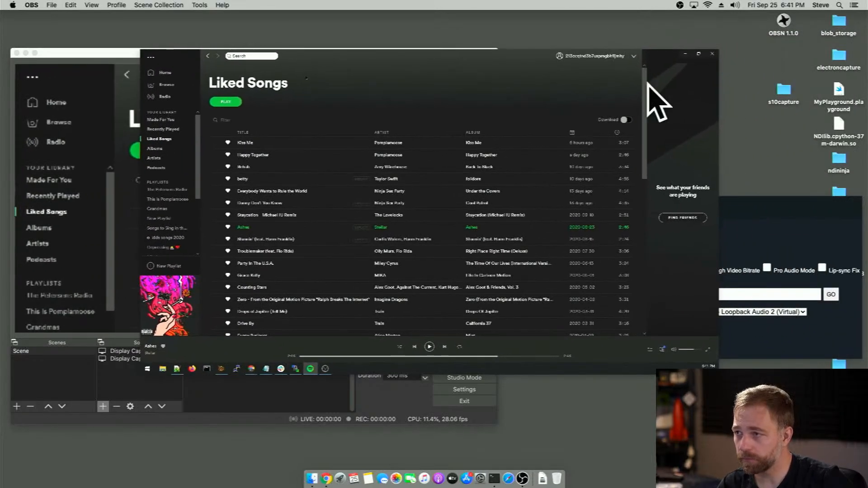
right_click(447, 139)
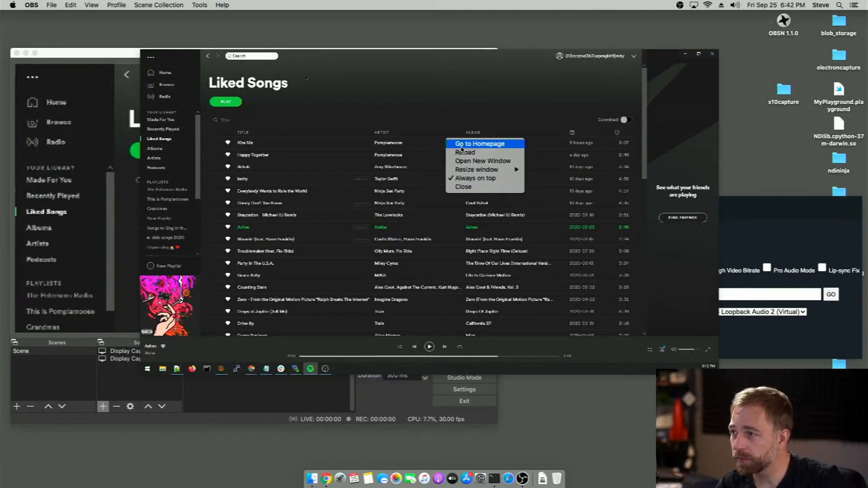
left_click(460, 145)
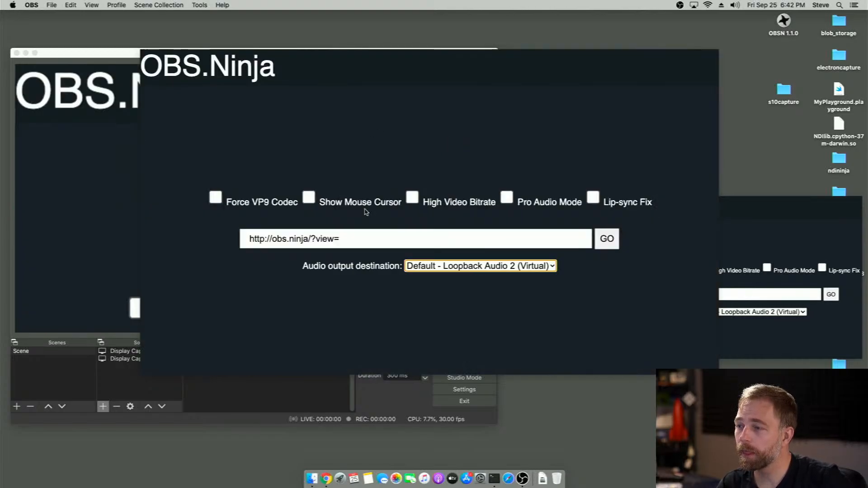
left_click(391, 242)
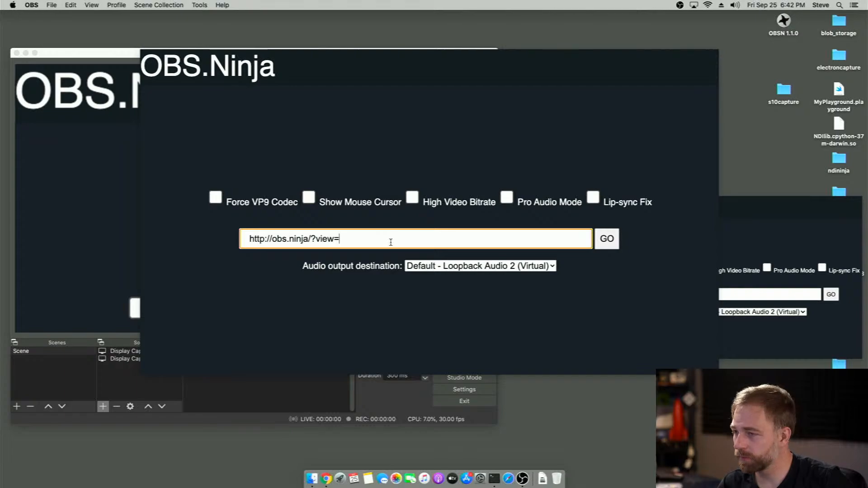
key("super+a")
right_click(391, 242)
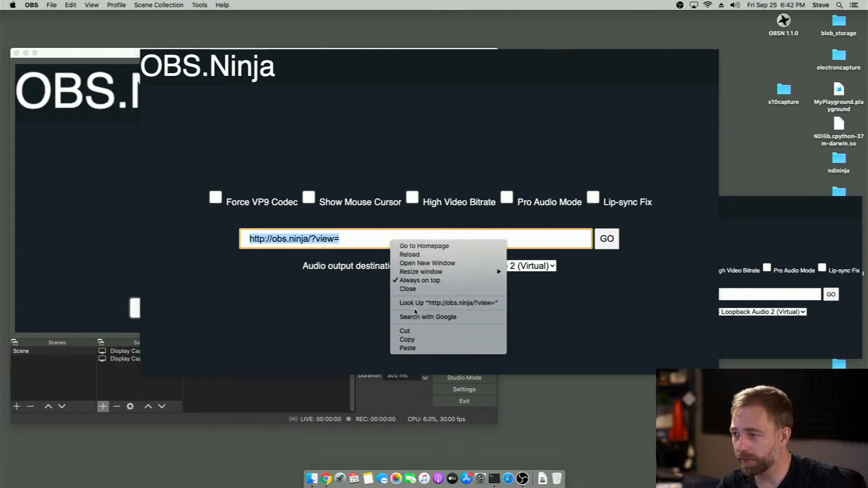
left_click(409, 348)
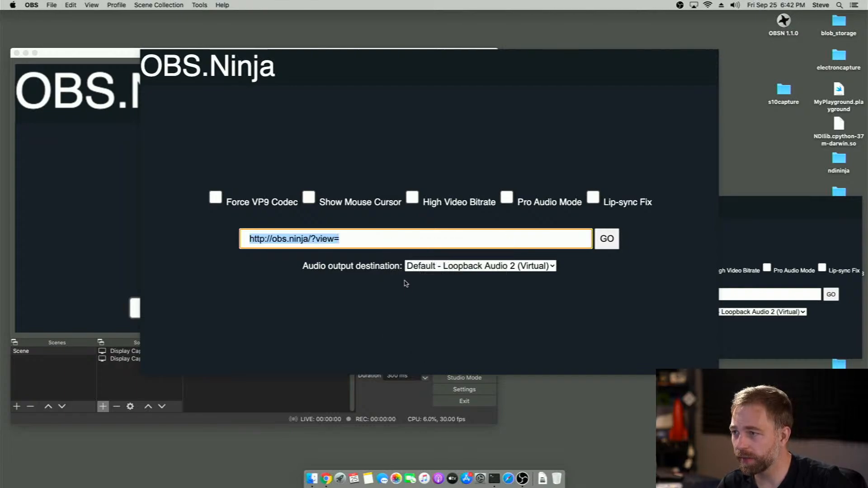
right_click(402, 241)
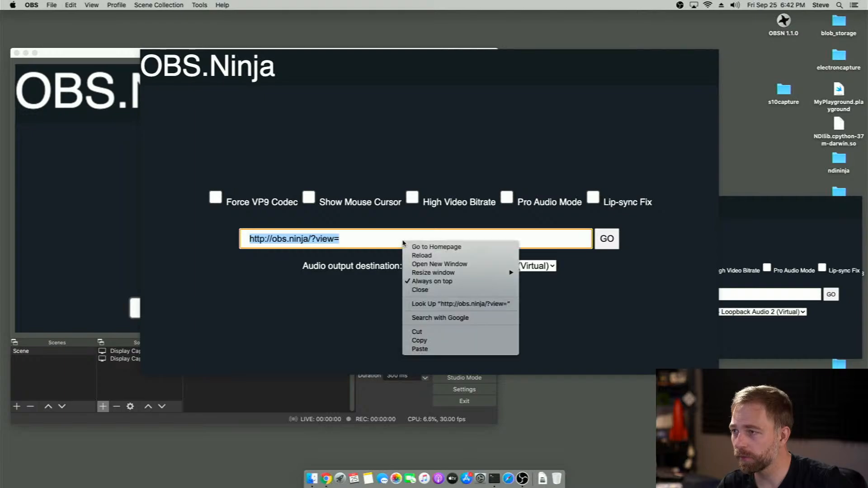
left_click(421, 348)
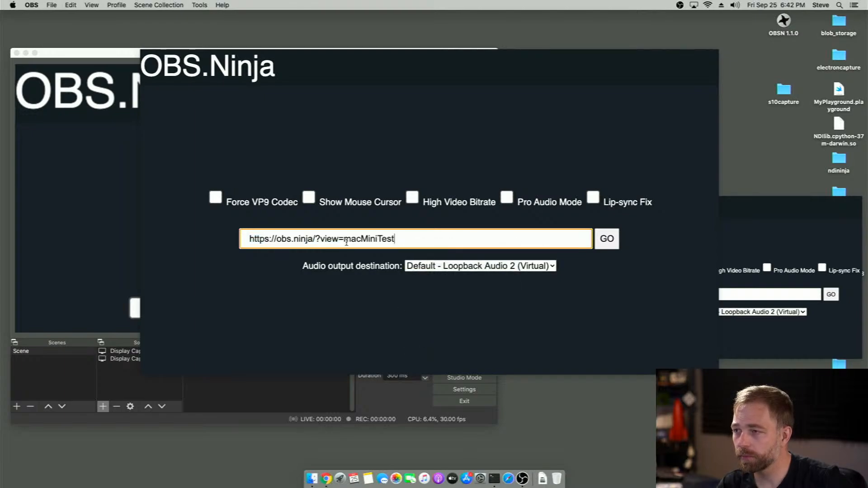
left_click(409, 268)
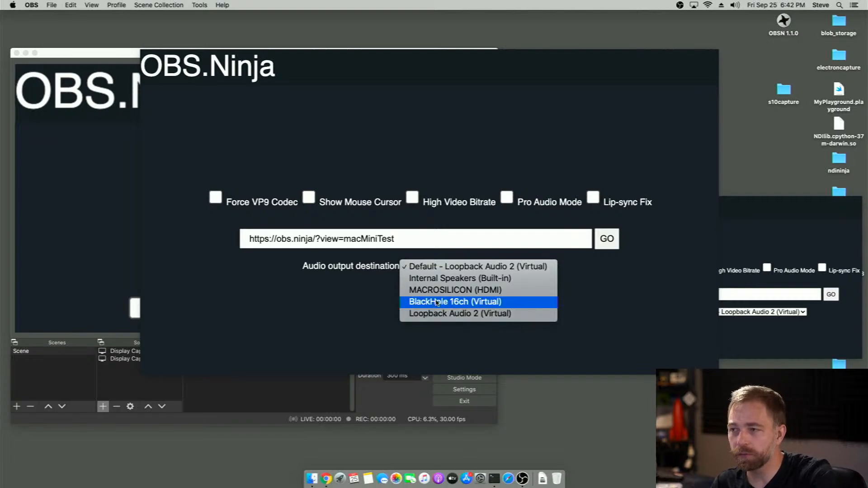
left_click(438, 303)
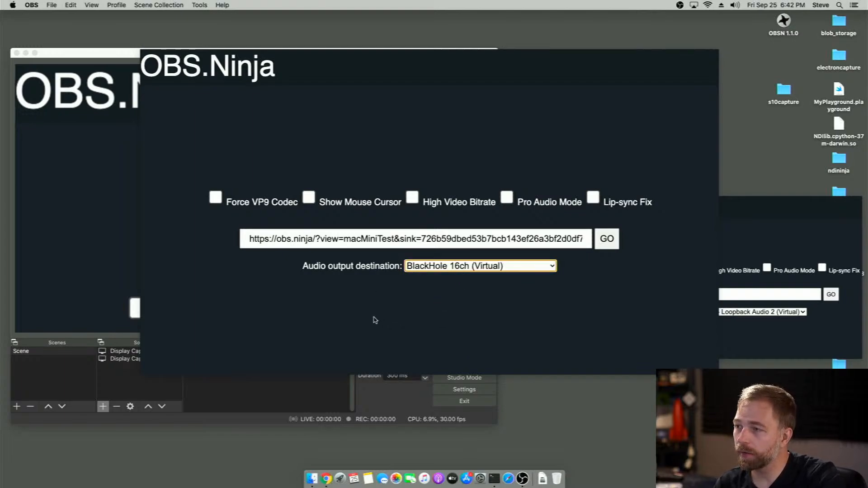
In Chrome, search for "blackhole mac audio" and examine the Existential Audio BlackHole page, and check the Mac's available sound output devices
left_click(326, 479)
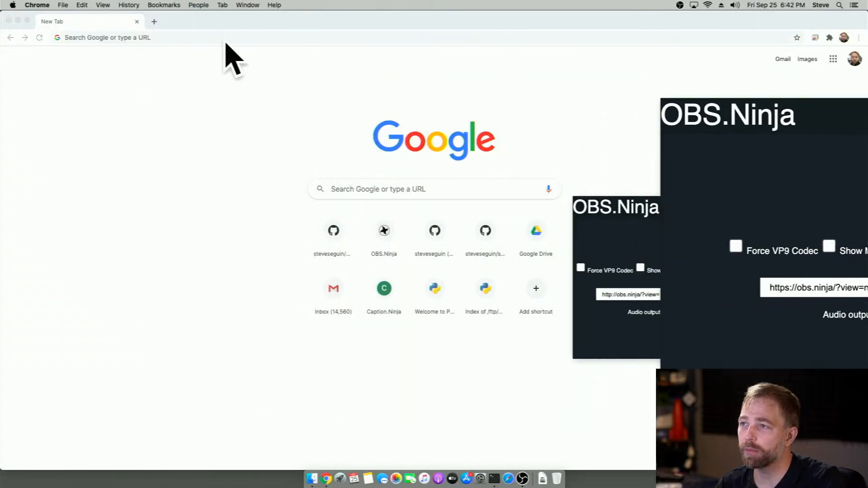
left_click(221, 39)
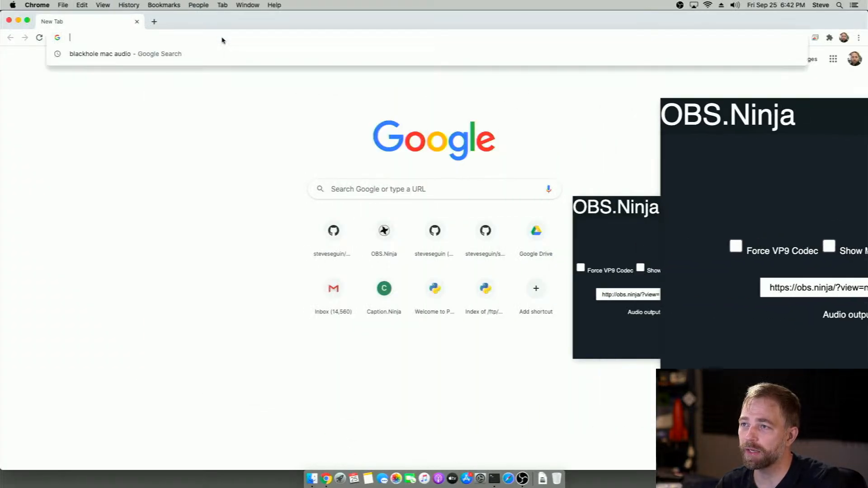
type("blackhole mac audio")
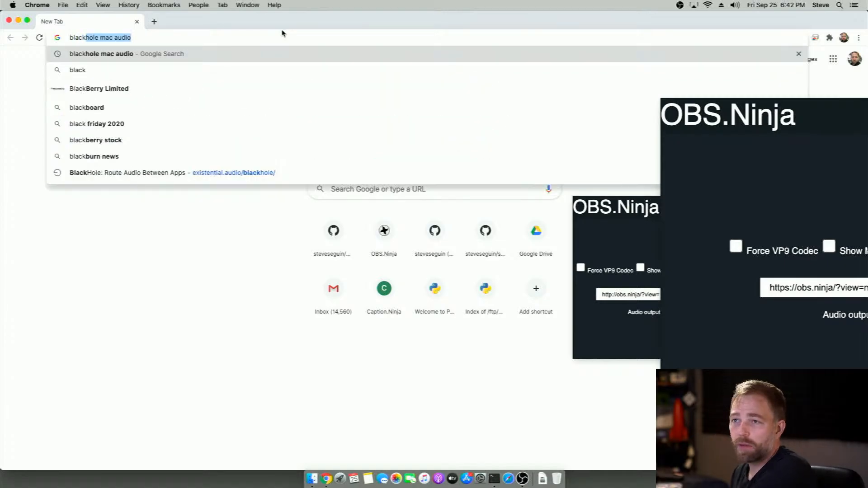
key("Return")
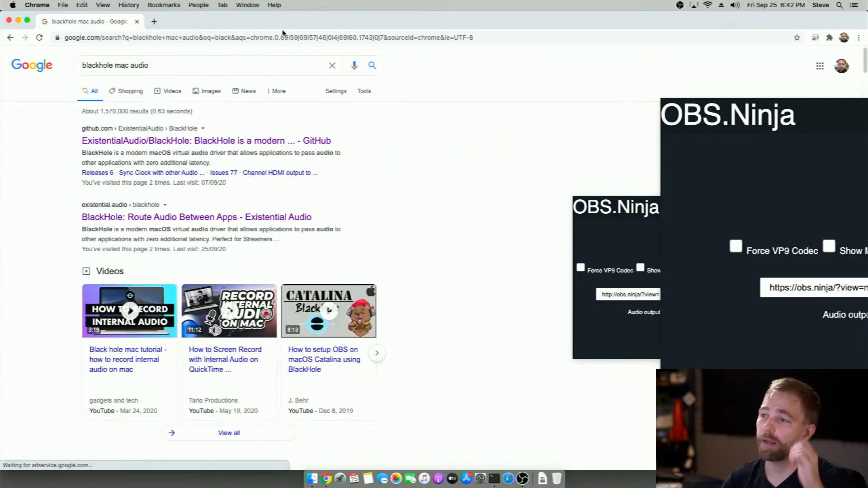
left_click(167, 224)
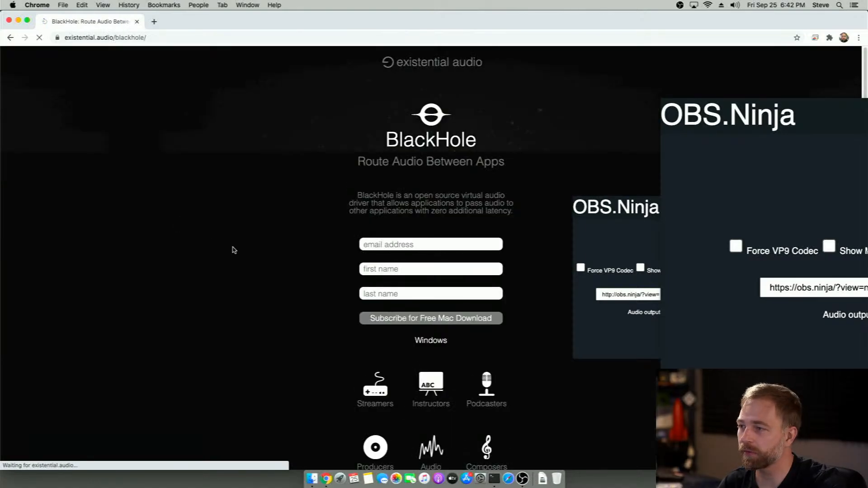
scroll(324, 329, "down", 15)
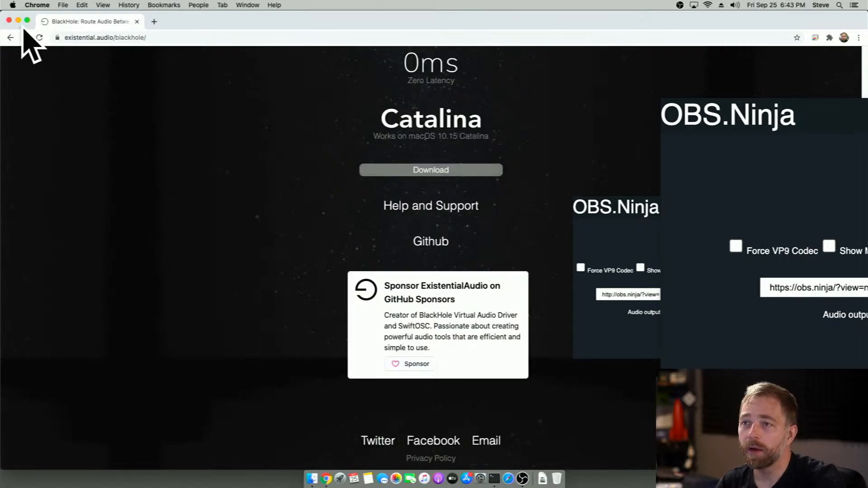
left_click(9, 20)
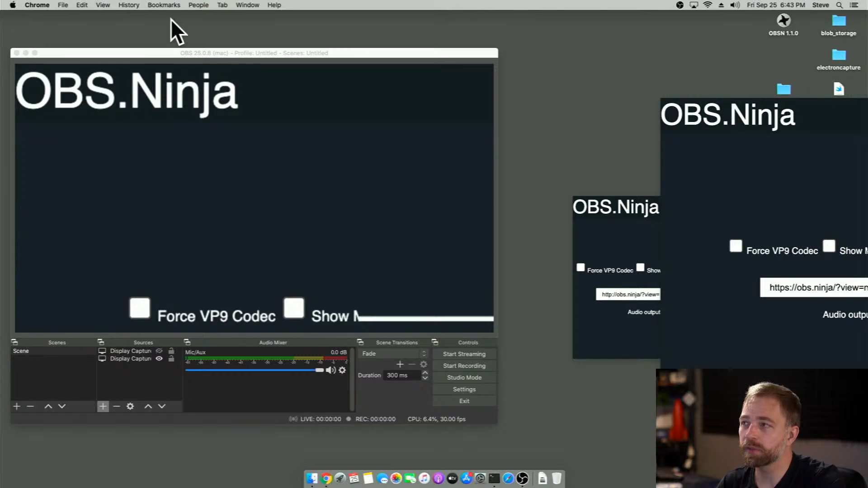
left_click(735, 5)
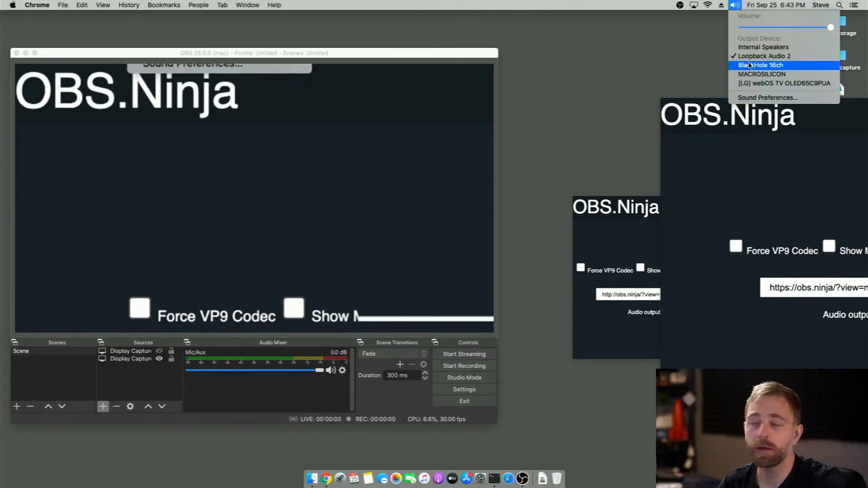
left_click(632, 75)
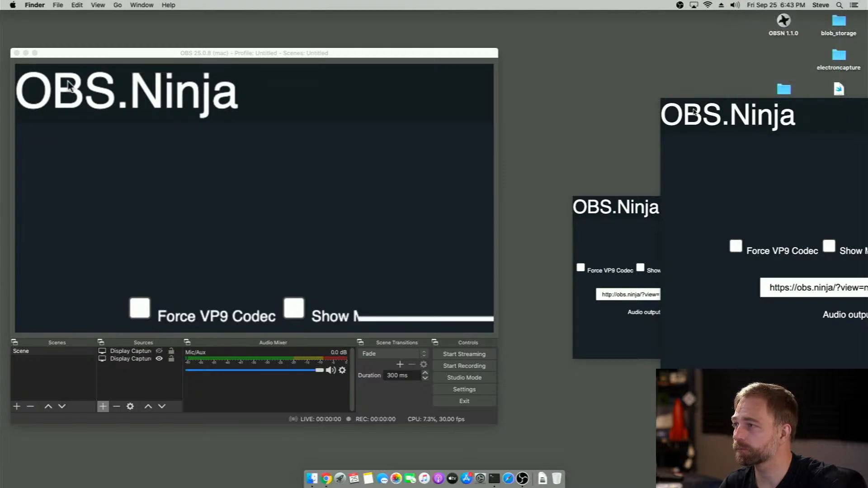
Load the macMiniTest stream, resize its window to 640x360 and move it directly above the other OBS.Ninja window
left_click_drag(808, 207, 405, 168)
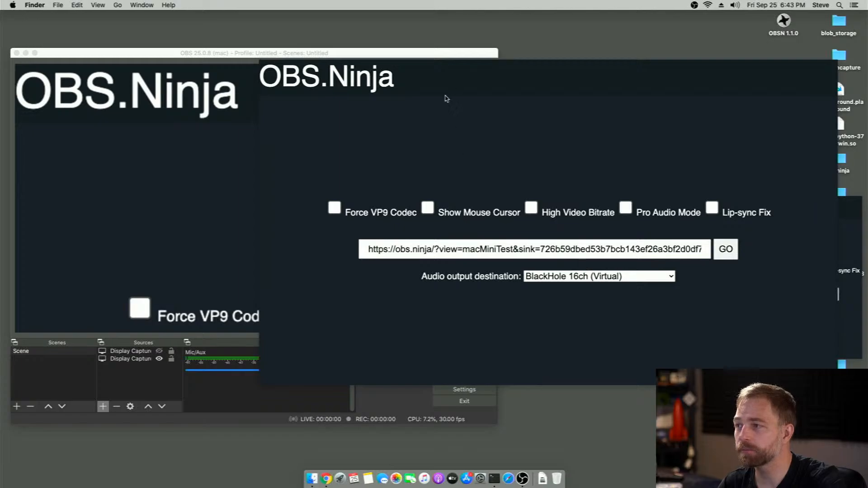
left_click(737, 256)
right_click(596, 172)
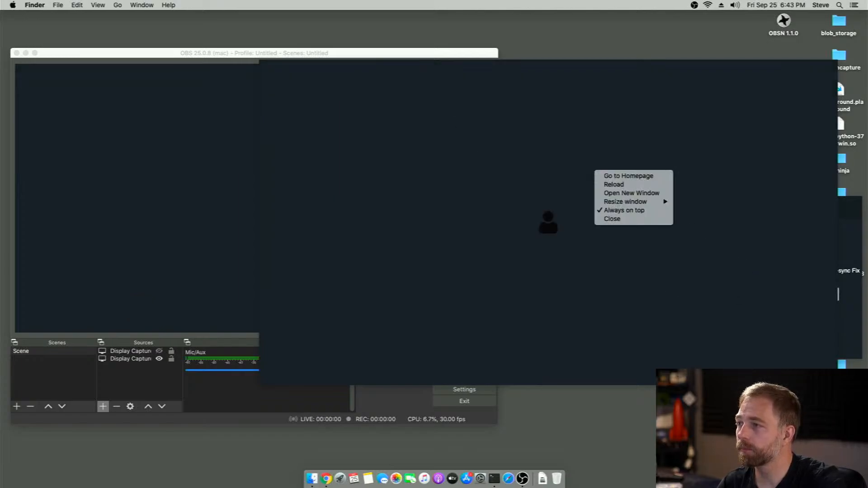
mouse_move(638, 201)
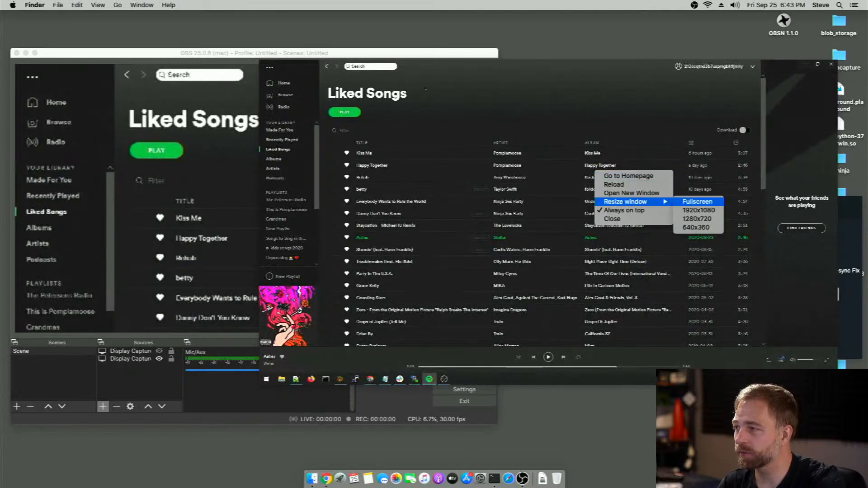
left_click(696, 228)
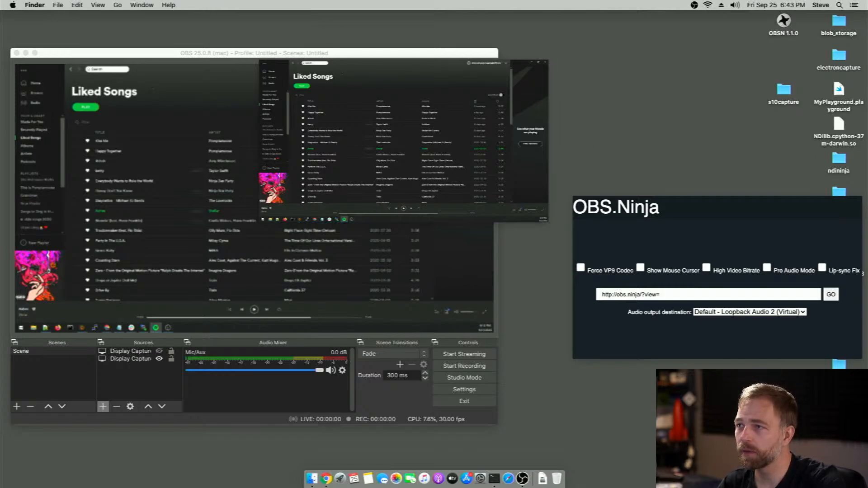
left_click_drag(317, 61, 632, 17)
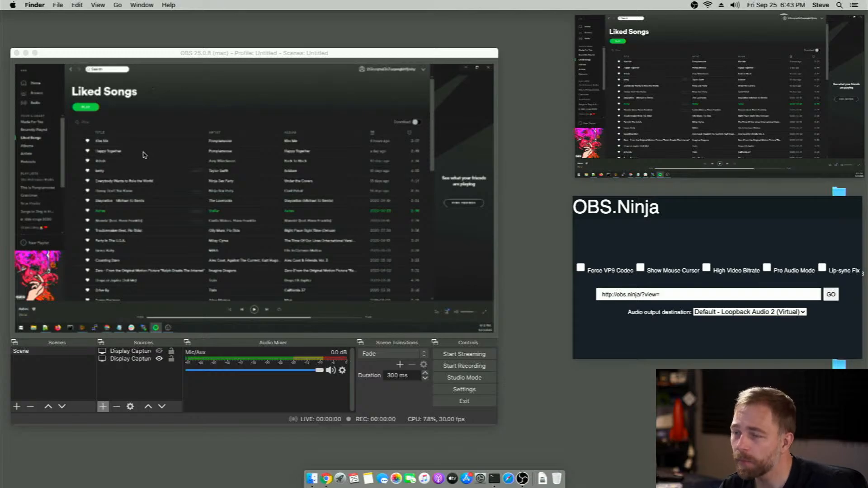
Add a new Audio Input Capture source in OBS with BlackHole 16ch as its device
left_click(103, 407)
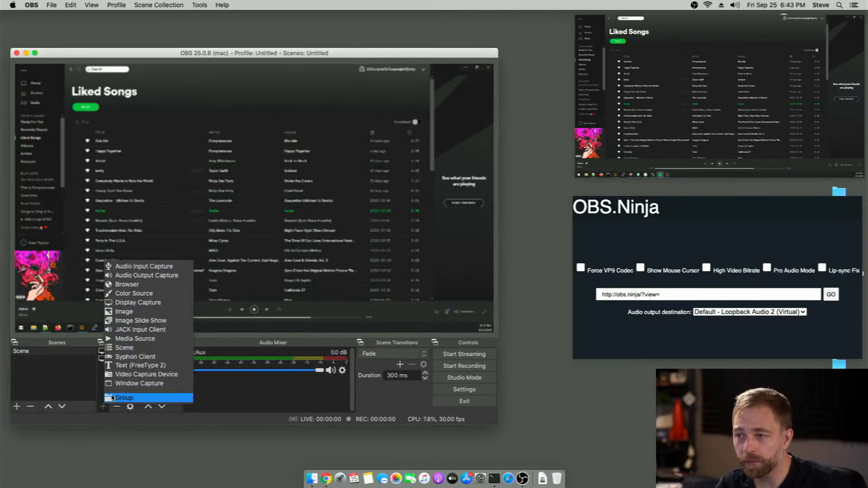
left_click(136, 267)
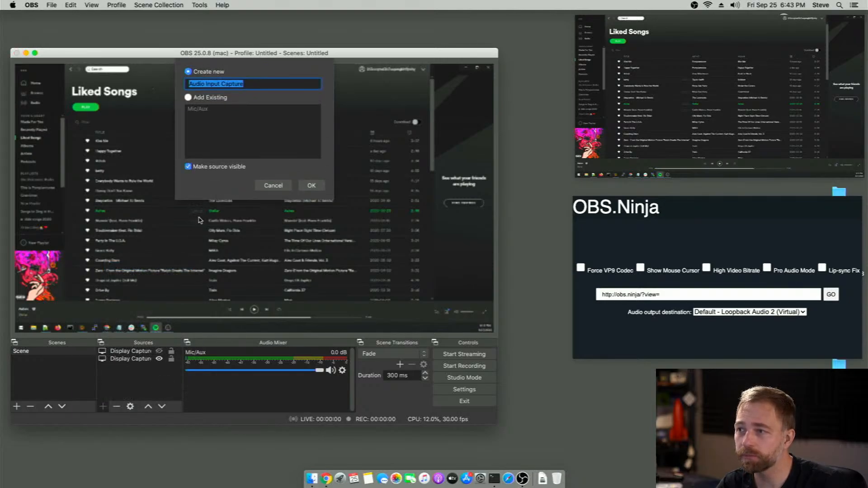
left_click(311, 185)
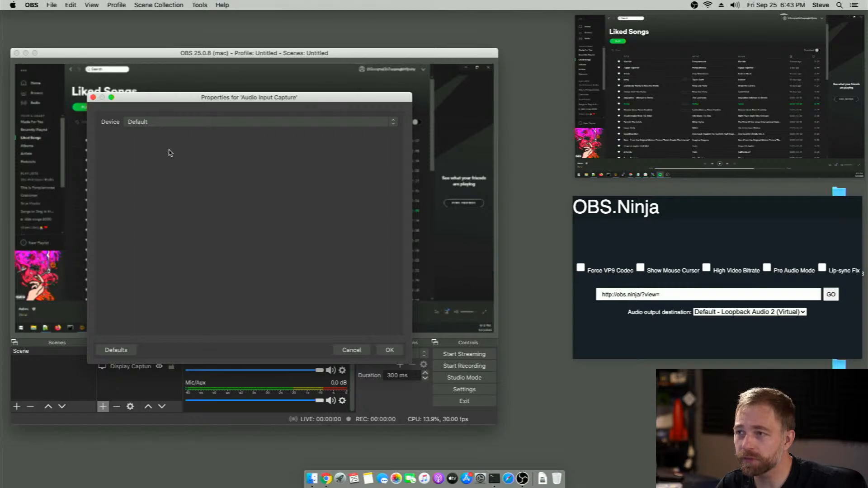
left_click(160, 123)
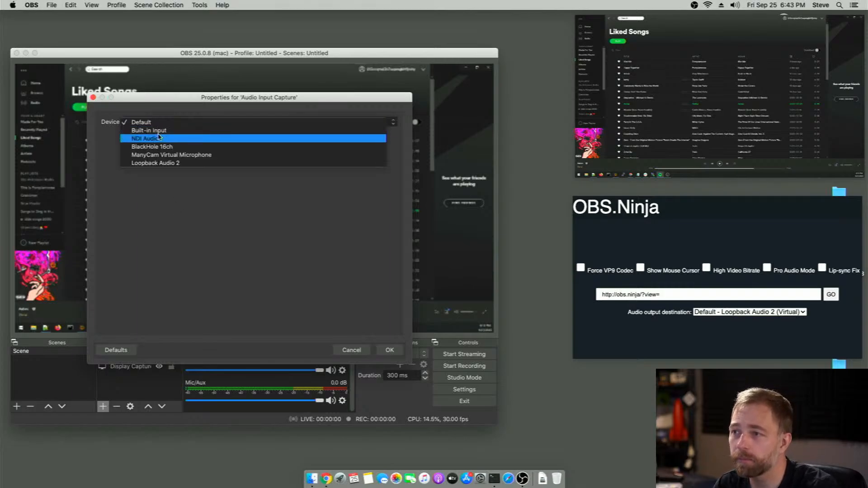
left_click(165, 147)
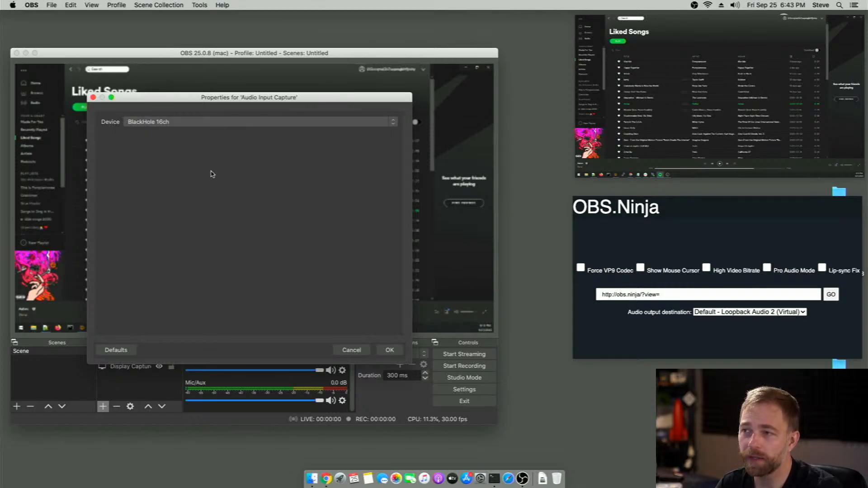
left_click(389, 351)
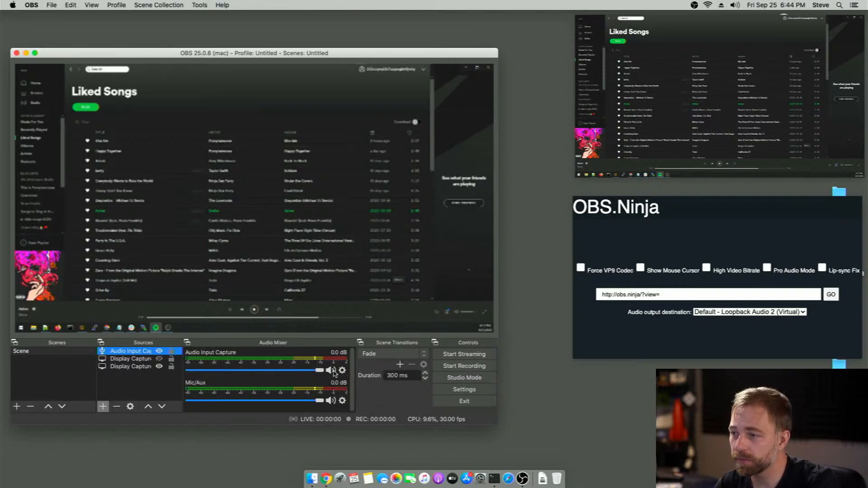
left_click(332, 371)
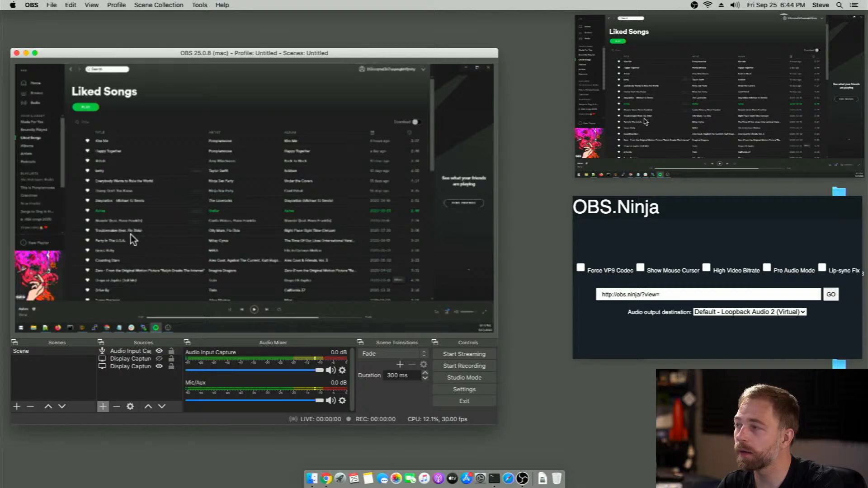
Unhide the second display capture and enlarge its OBS.Ninja window to 1280x720, placing it in front of OBS
left_click(164, 360)
left_click(161, 359)
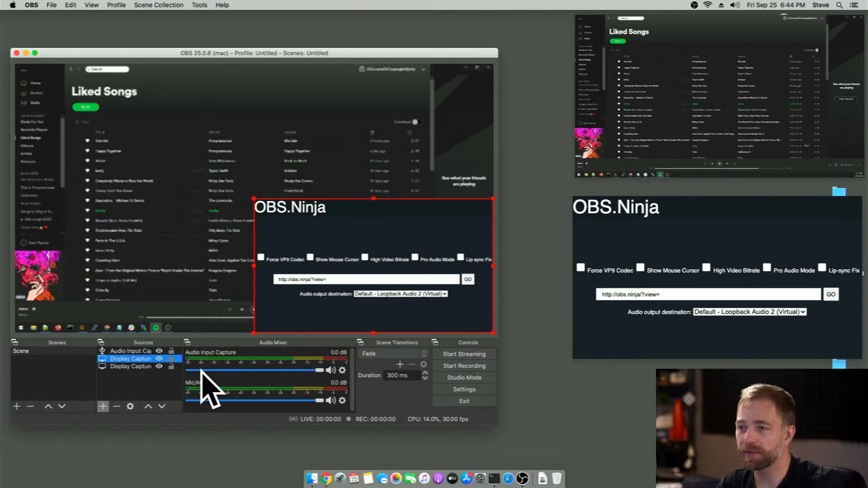
right_click(127, 171)
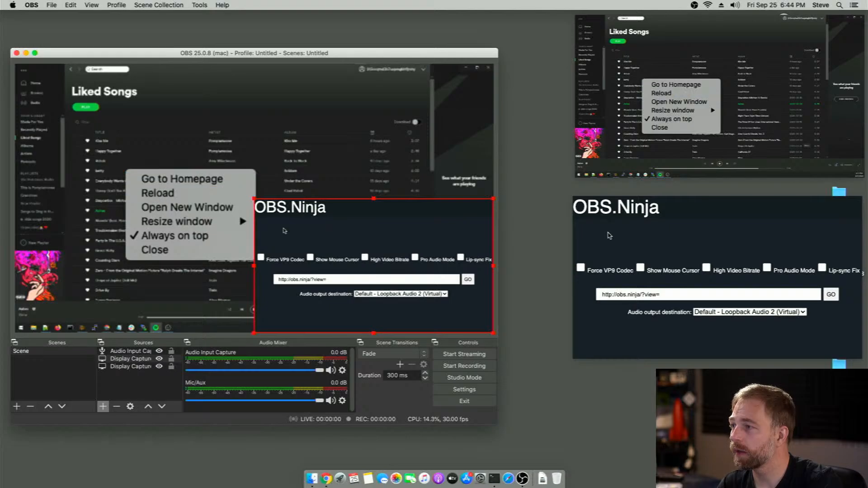
right_click(622, 246)
left_click(623, 248)
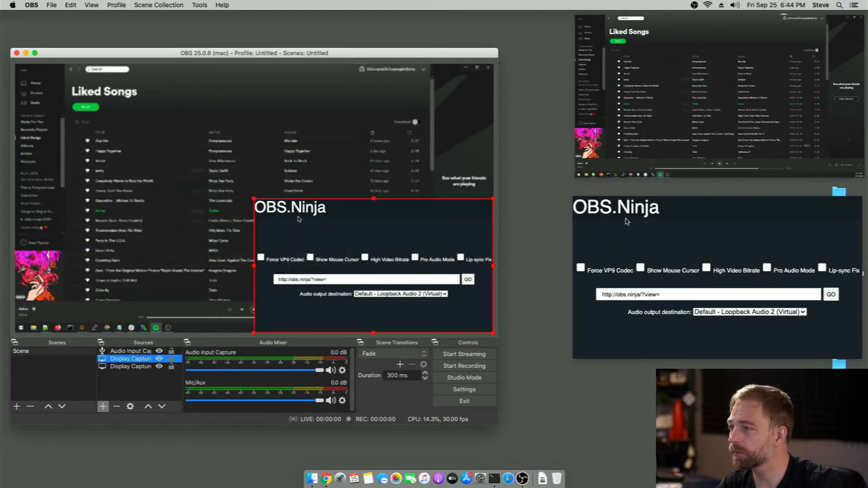
right_click(626, 218)
mouse_move(641, 249)
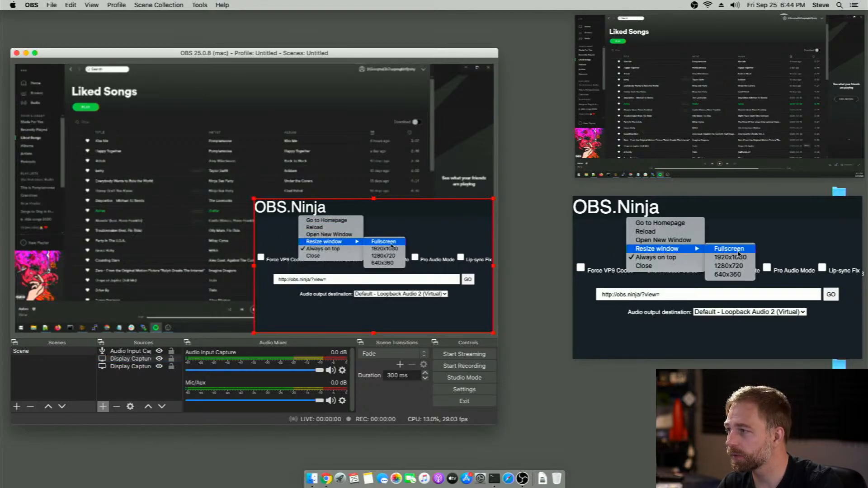
left_click(740, 266)
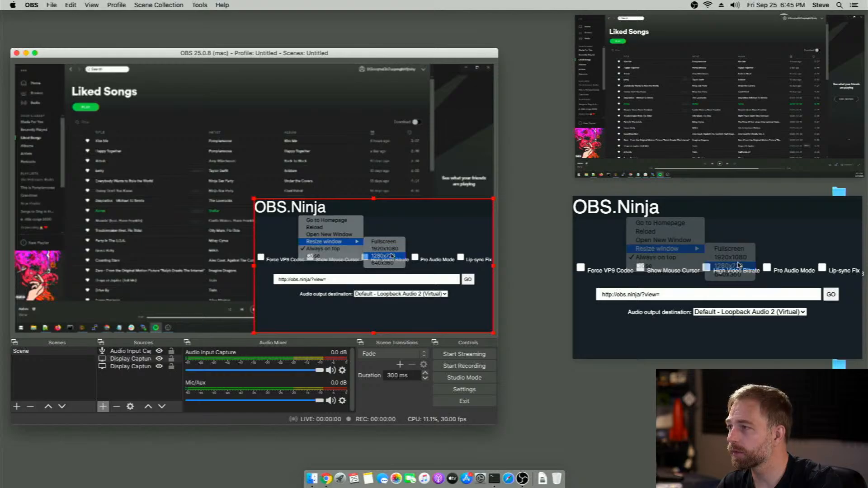
left_click_drag(709, 223, 194, 67)
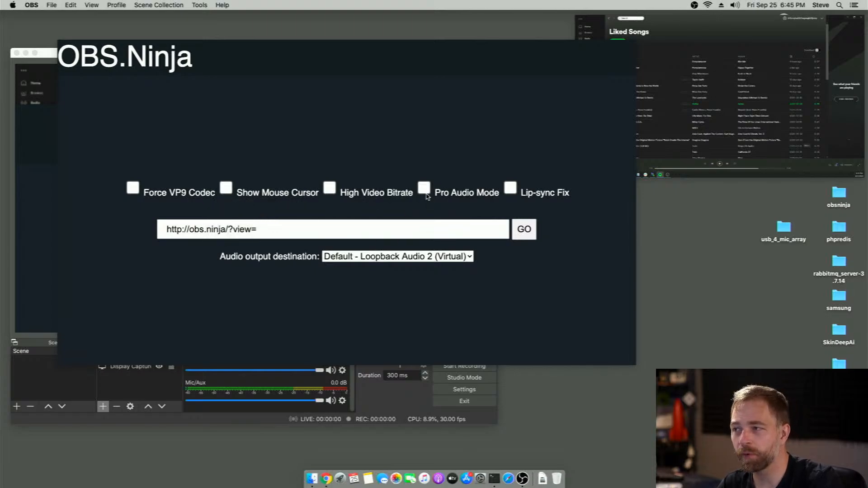
Enable Pro Audio Mode and High Video Bitrate for the new stream in the large OBS.Ninja window
left_click(425, 187)
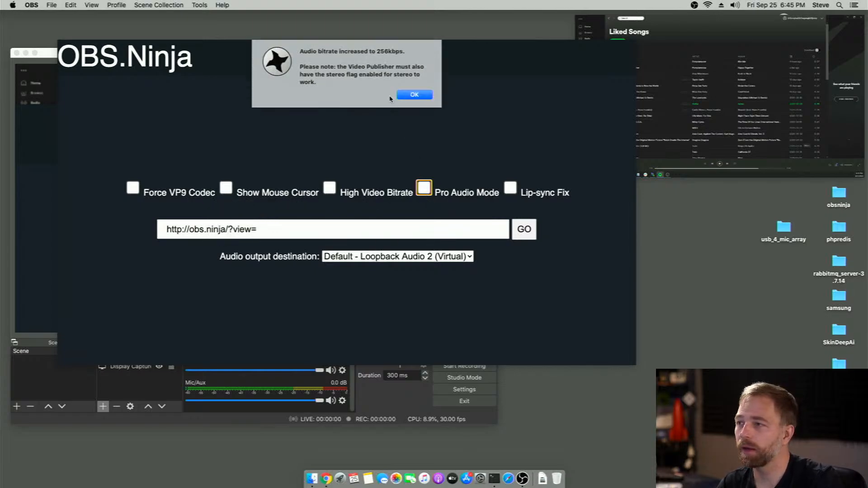
left_click(403, 96)
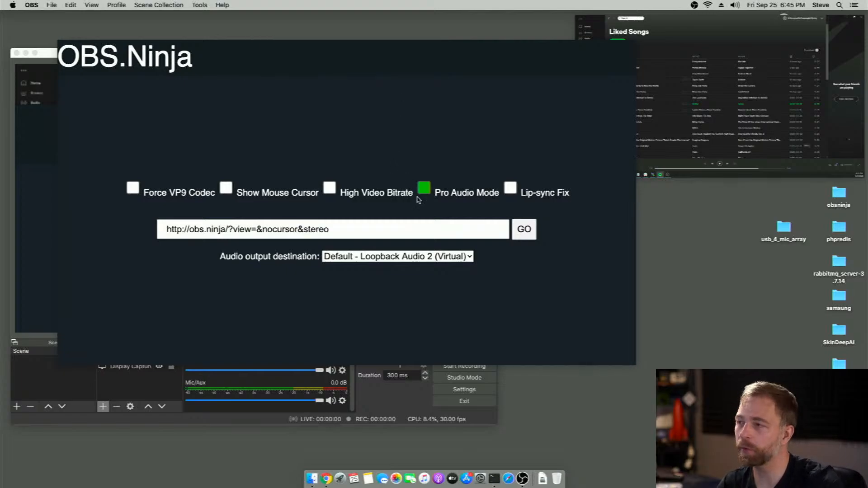
left_click(331, 191)
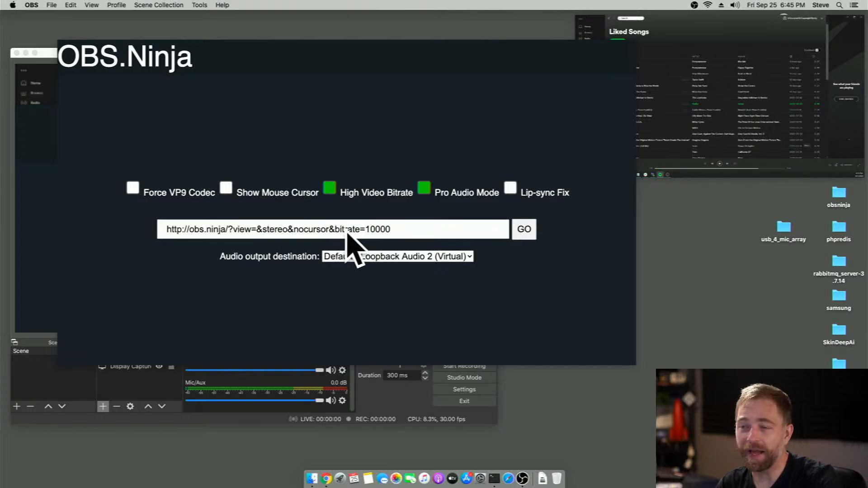
Close the large OBS.Ninja window and move the OBS window slightly up and toward the remaining stream window
right_click(337, 132)
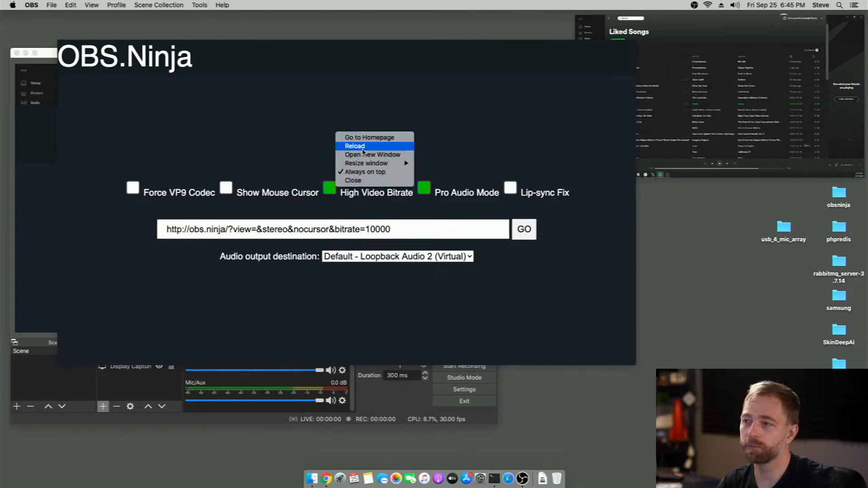
left_click(365, 182)
right_click(649, 135)
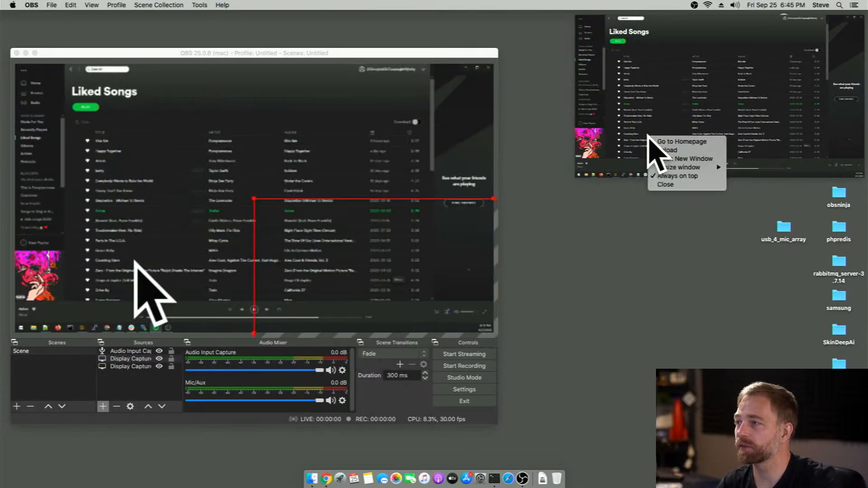
left_click(577, 235)
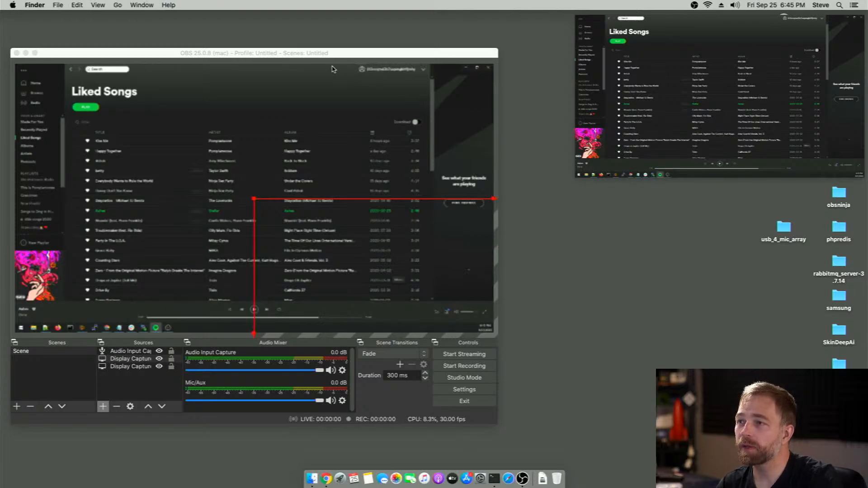
left_click_drag(329, 55, 362, 42)
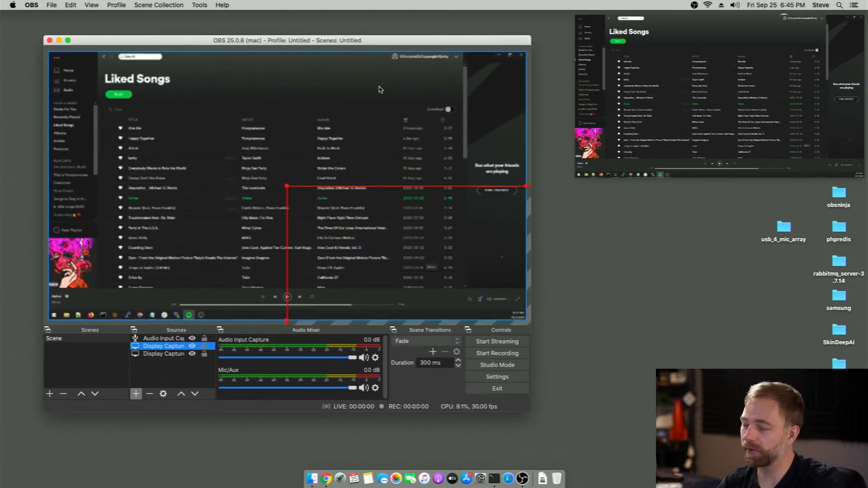
Start the streamed Spotify playback and check the Audio Input Capture and Mic/Aux levels in the audio mixer
key("space")
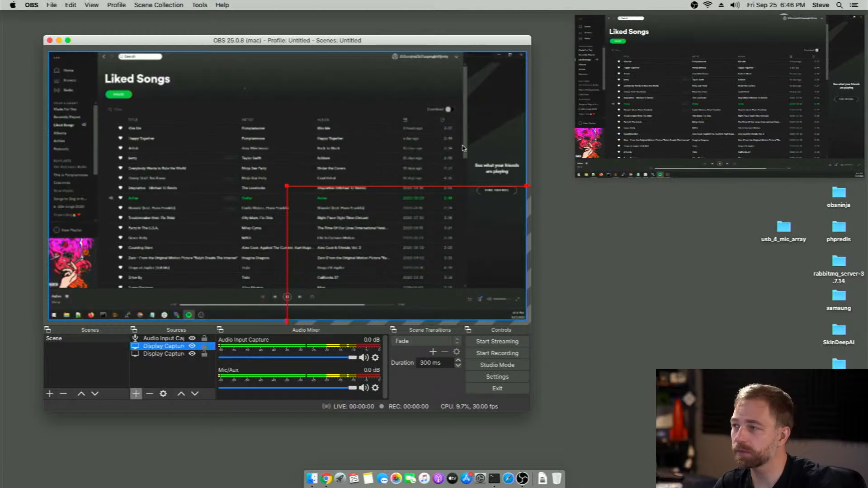
left_click(671, 237)
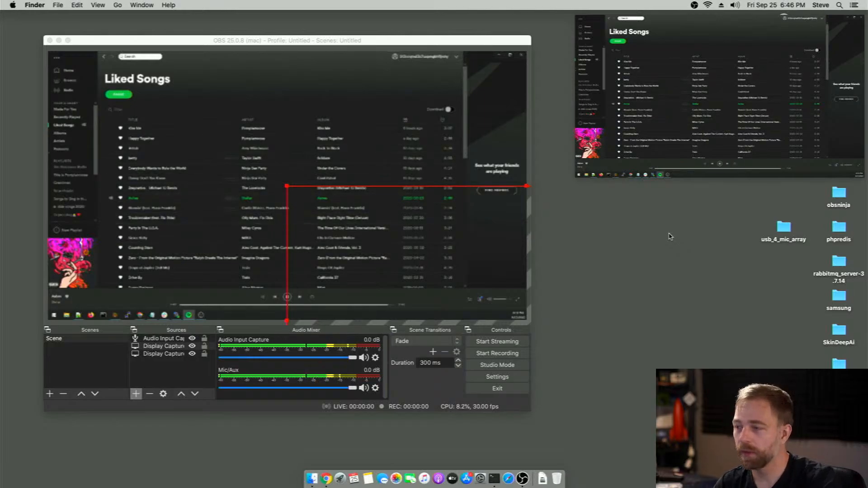
right_click(230, 365)
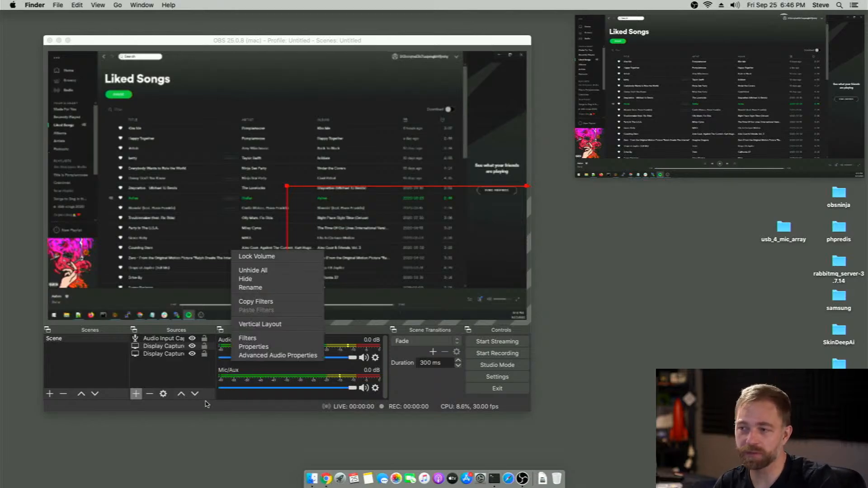
left_click(56, 384)
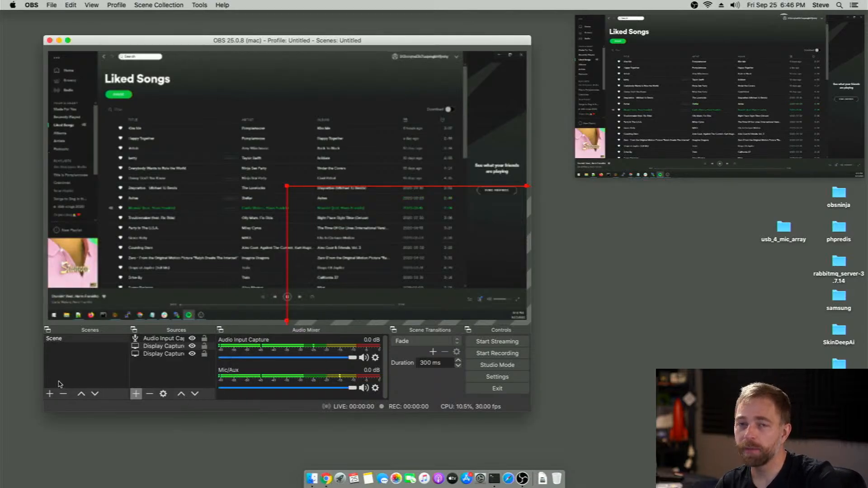